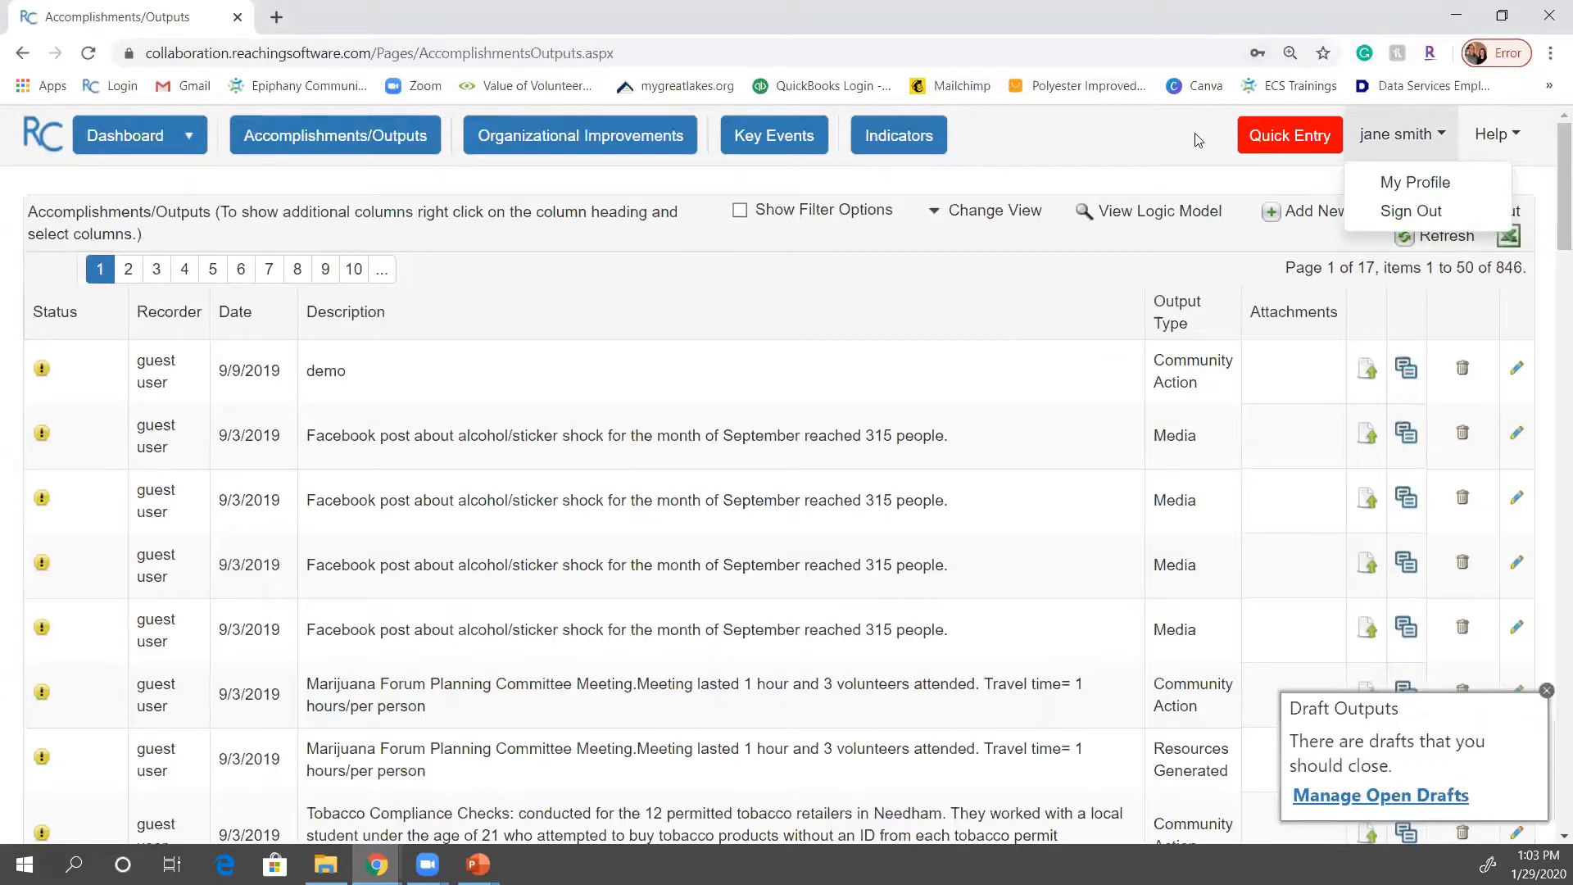
Step: Start a quick-entry draft output and set its date to 1/29/2020
left_click(1349, 125)
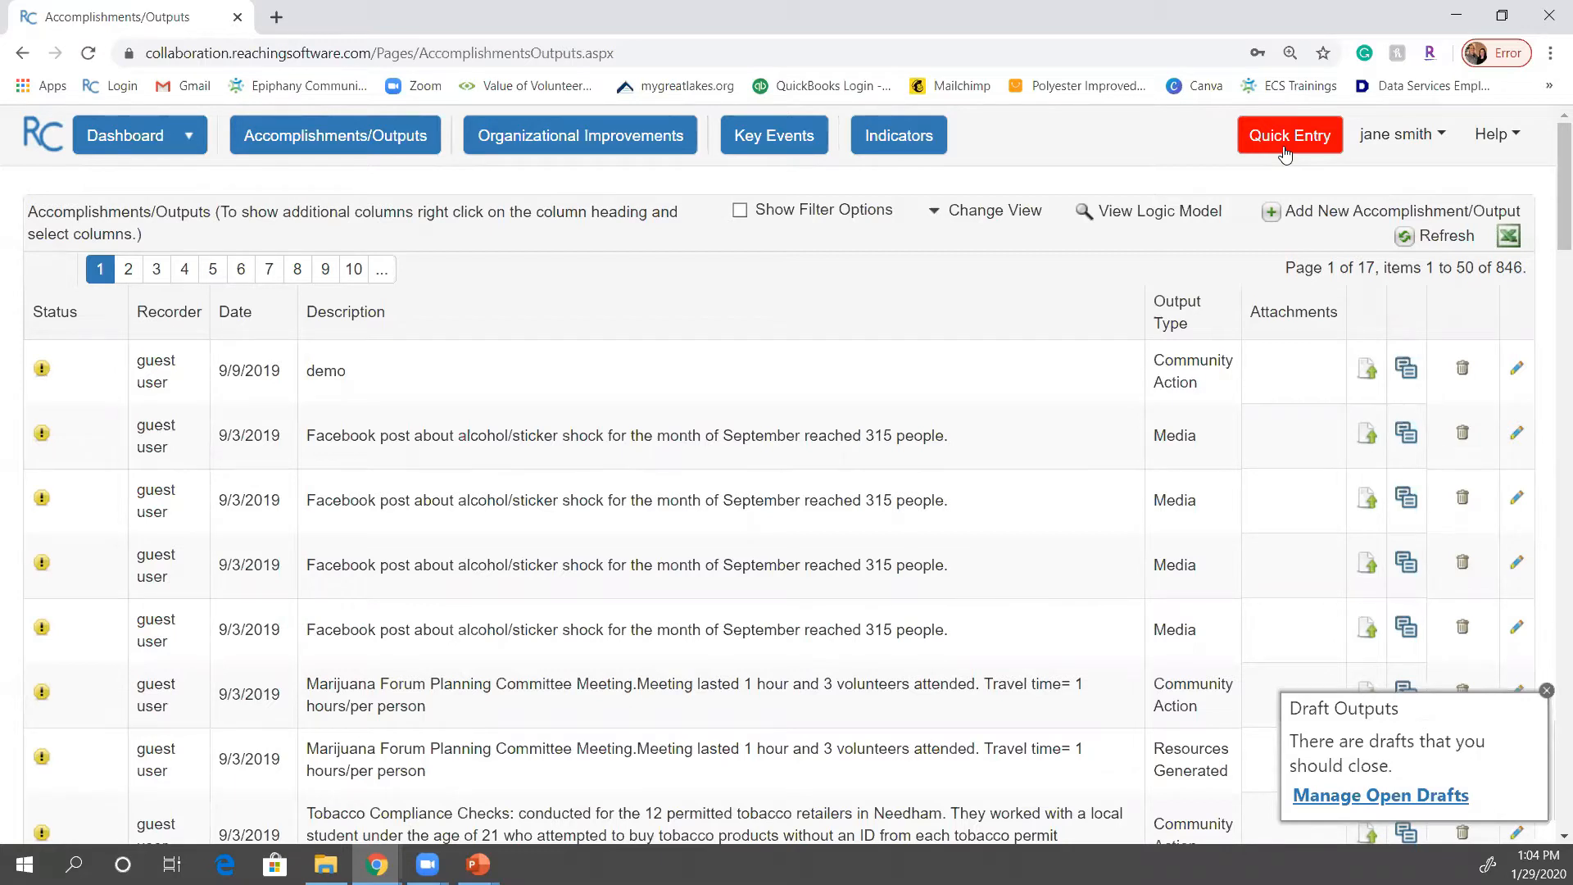
left_click(1280, 139)
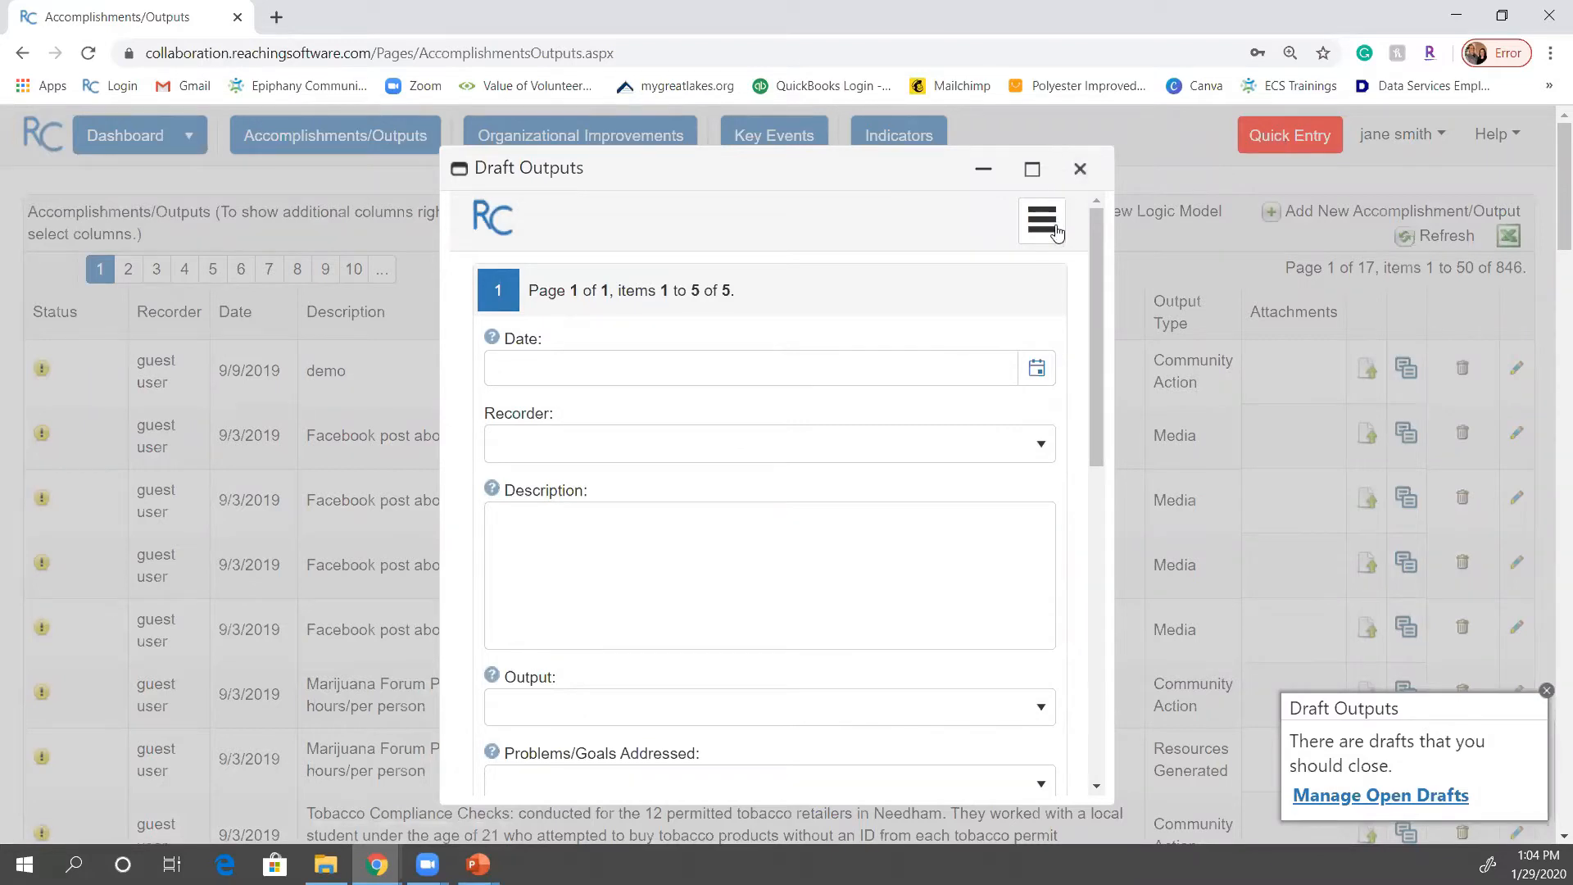
scroll(990, 337, "down", 1)
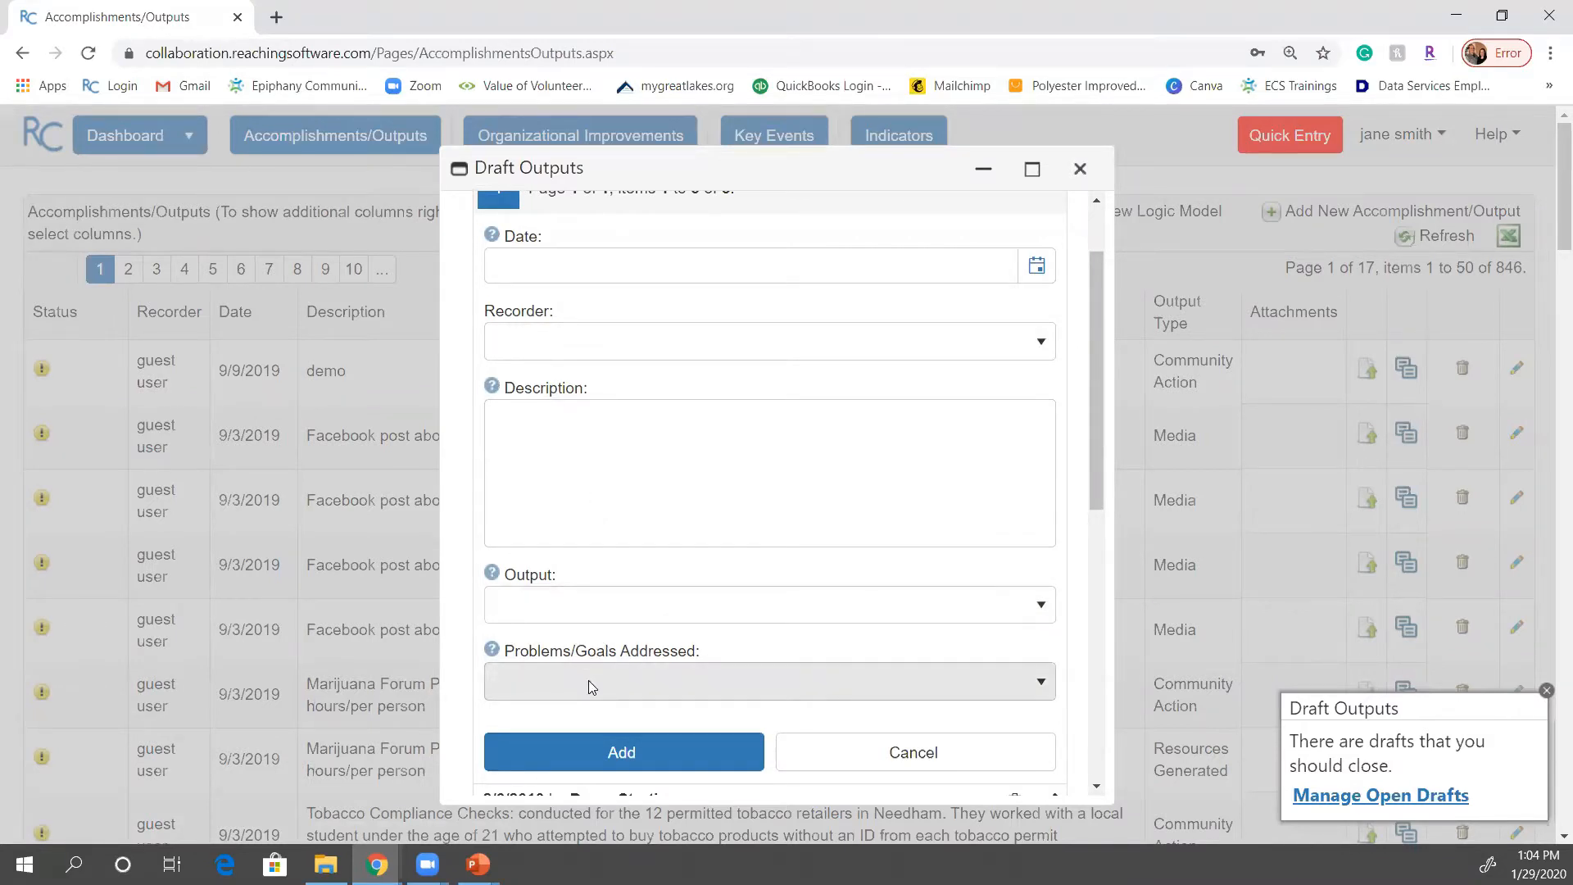
left_click(547, 259)
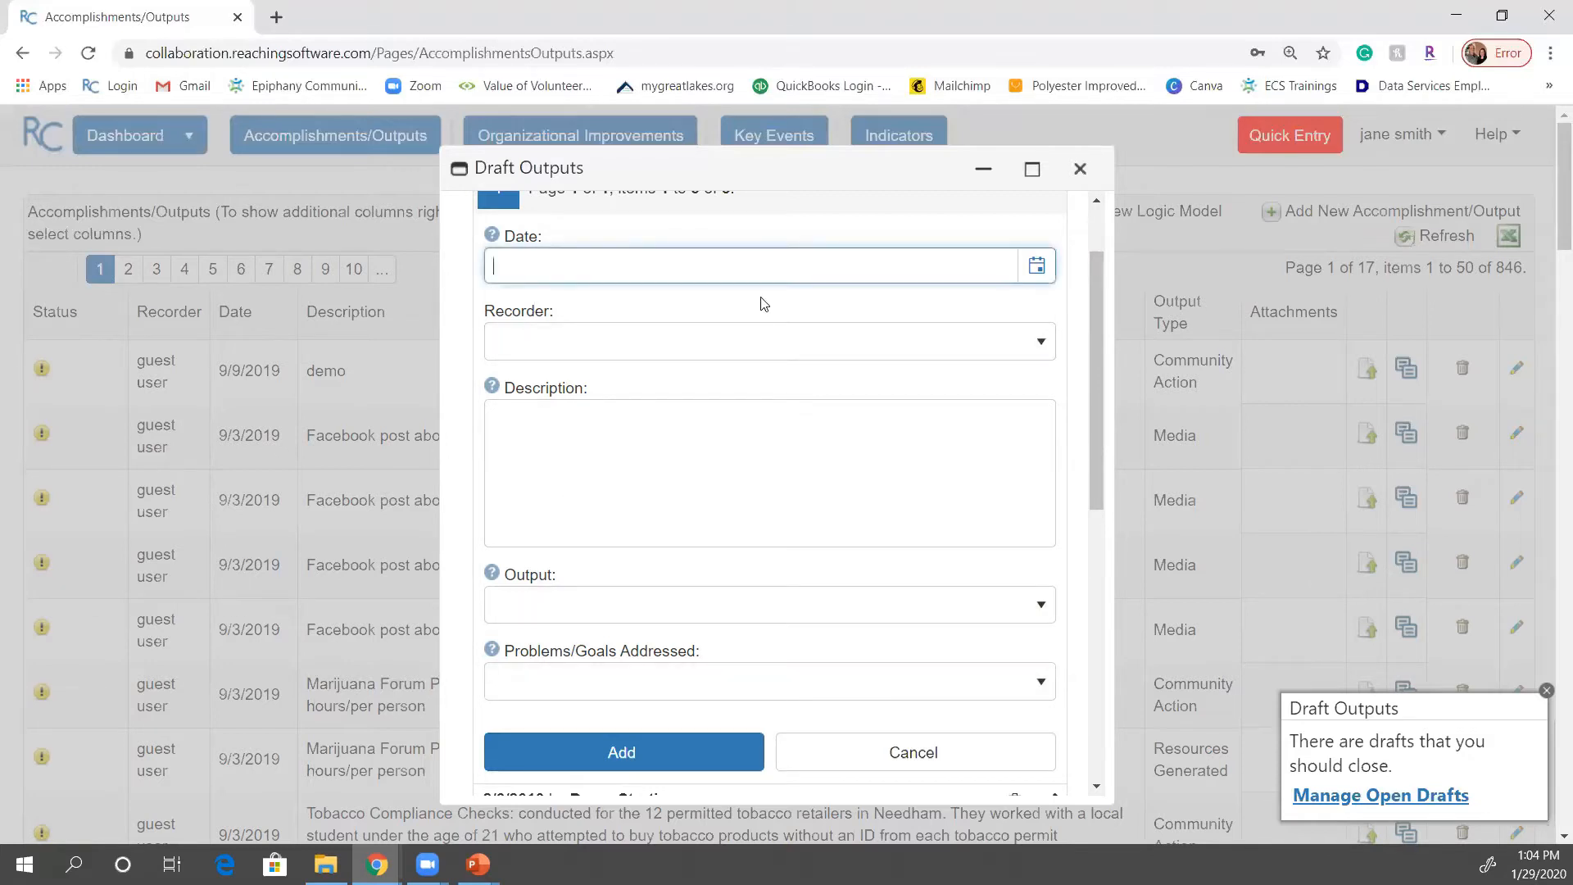
left_click(1036, 266)
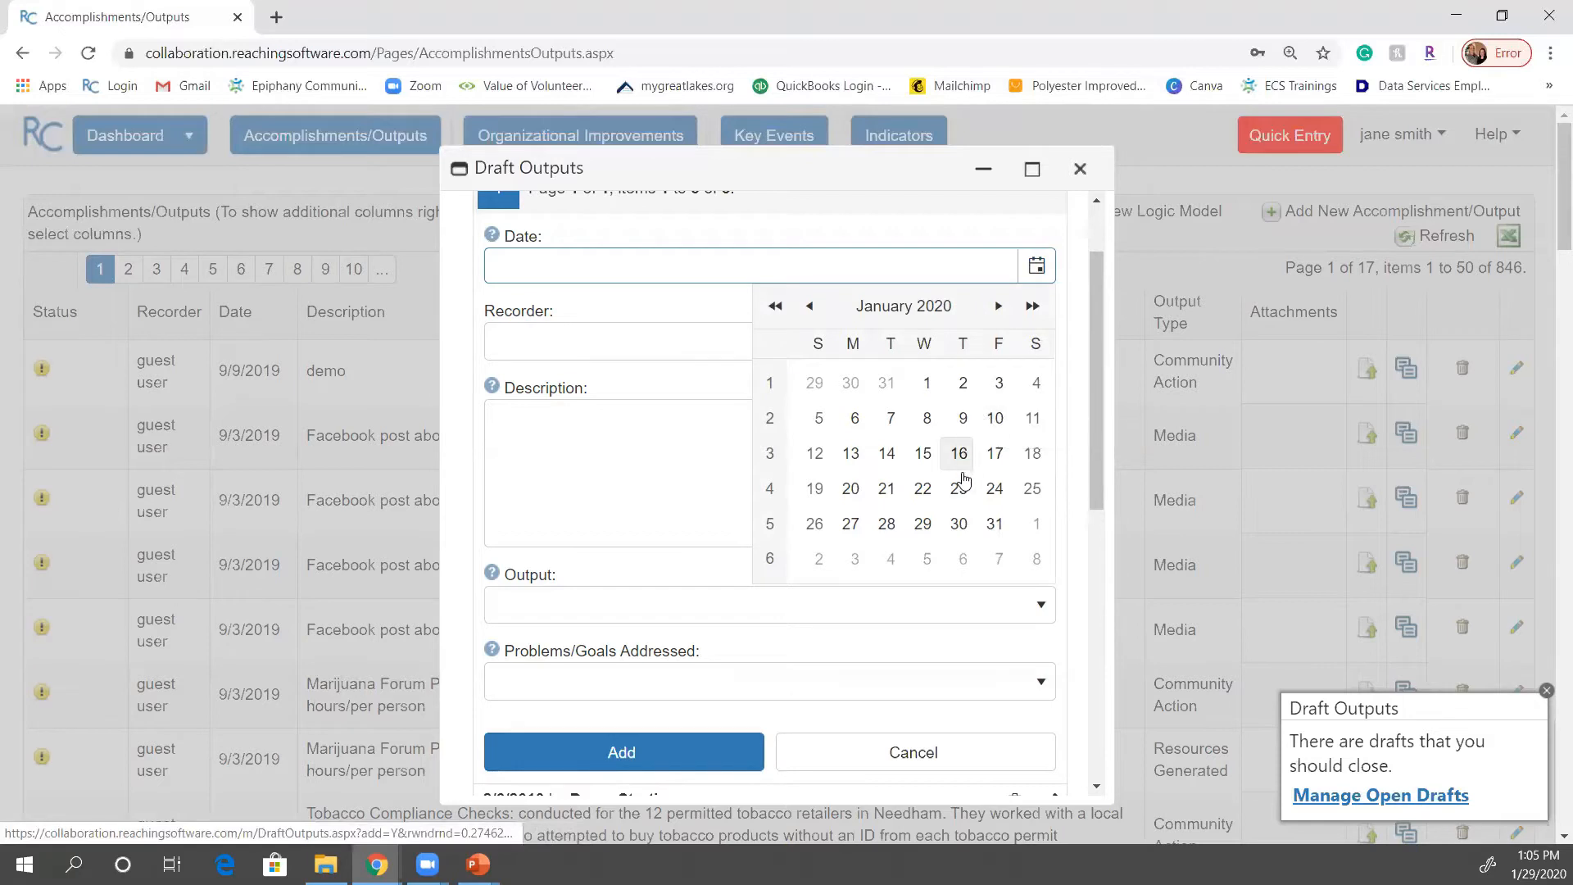
left_click(923, 525)
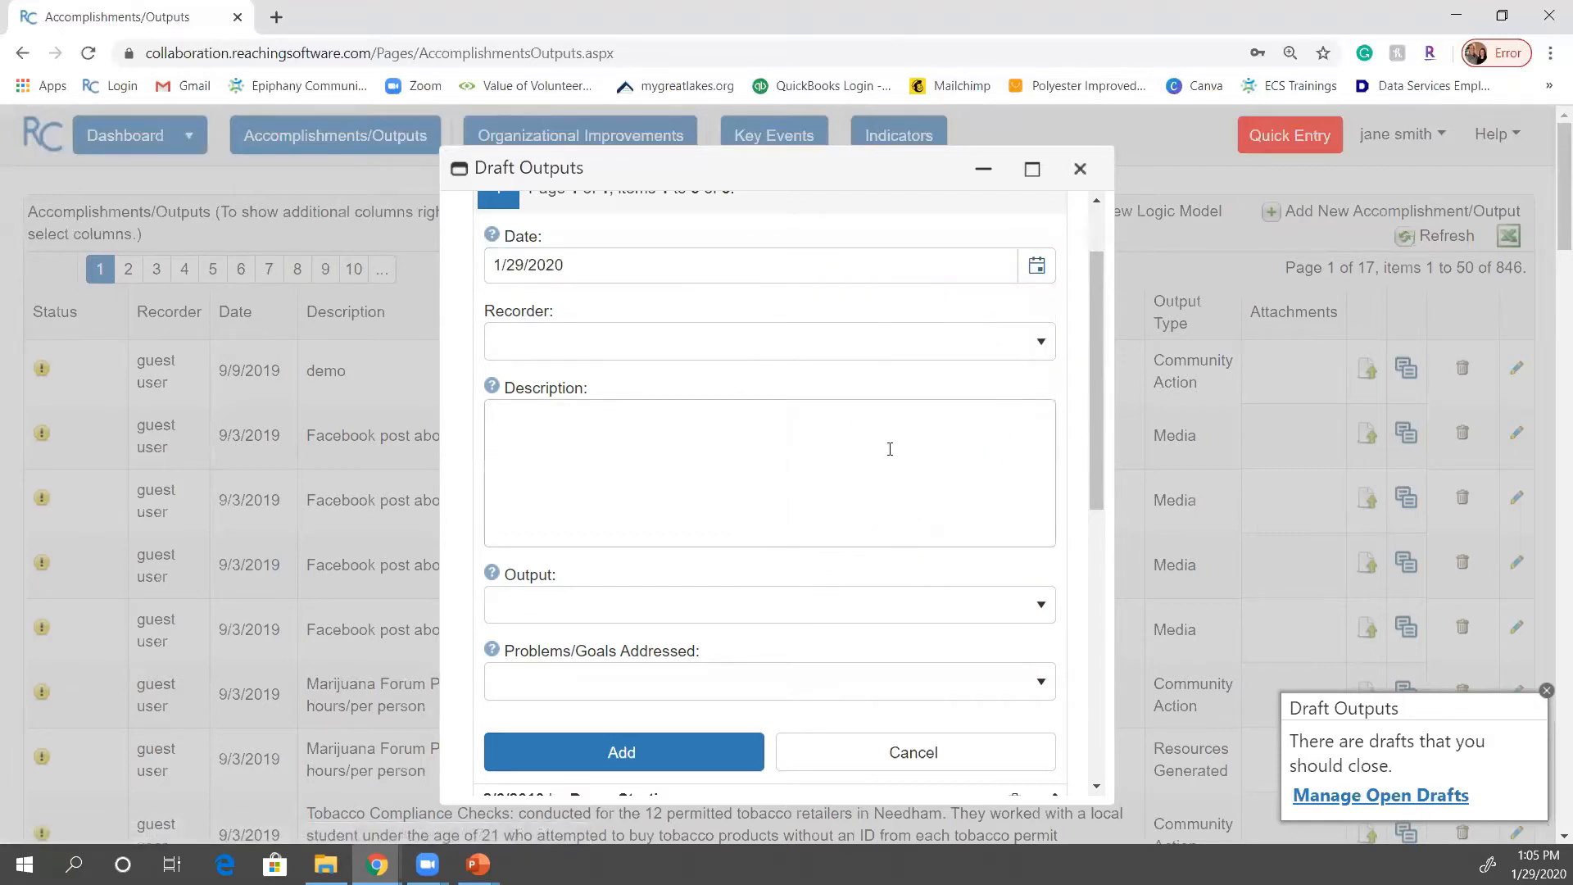
Step: Choose the signed-in user's capitalized name as recorder and enter the description "Had a meeting with school principal"
left_click(985, 348)
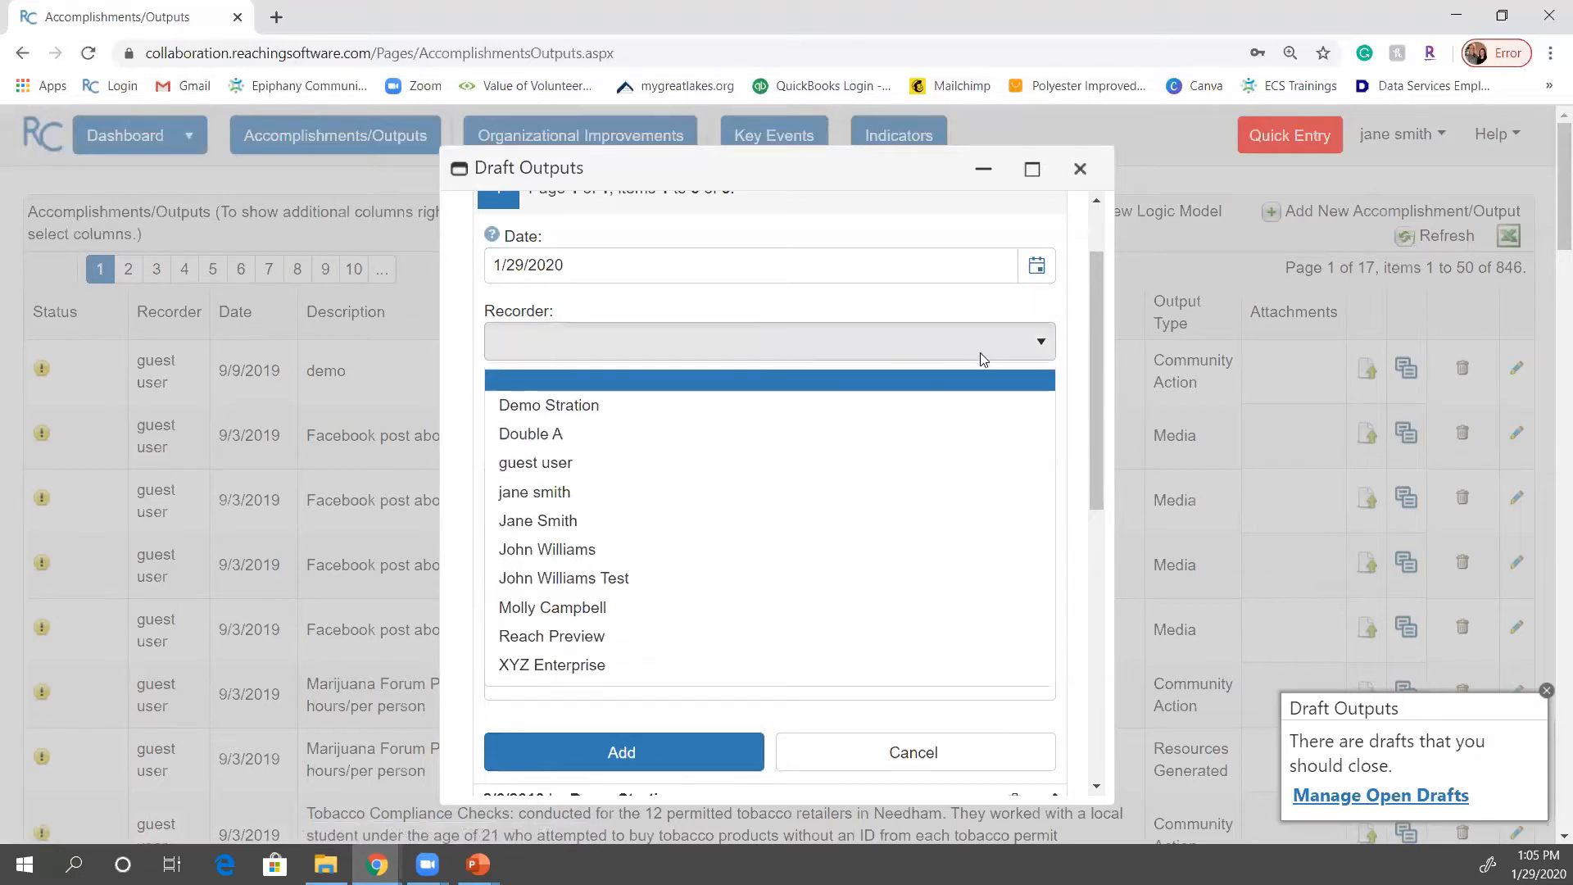
left_click(544, 524)
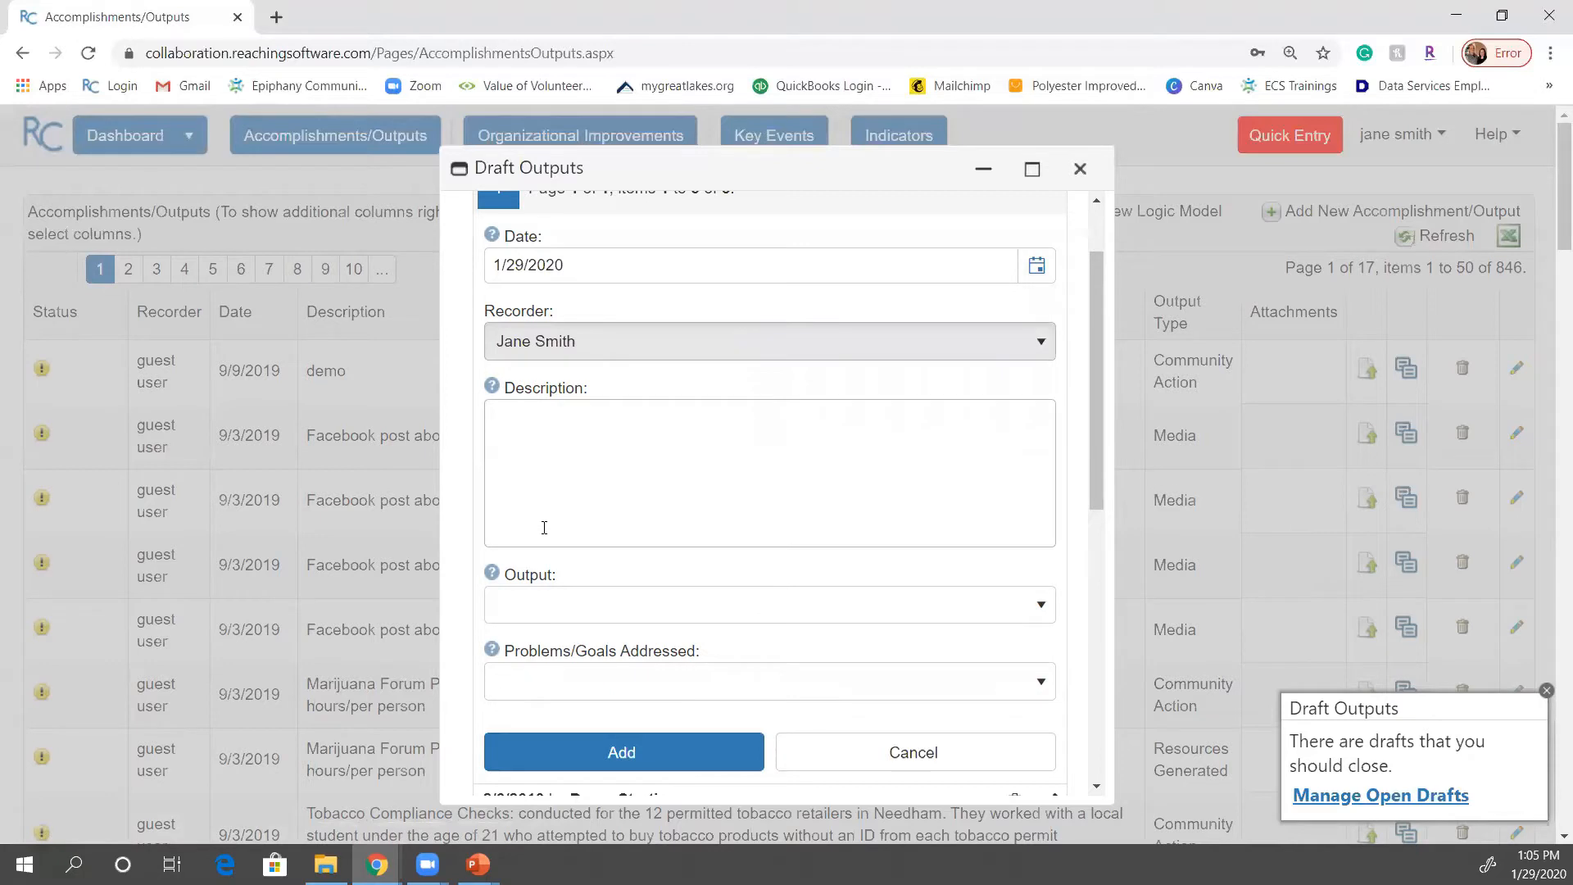
left_click(548, 441)
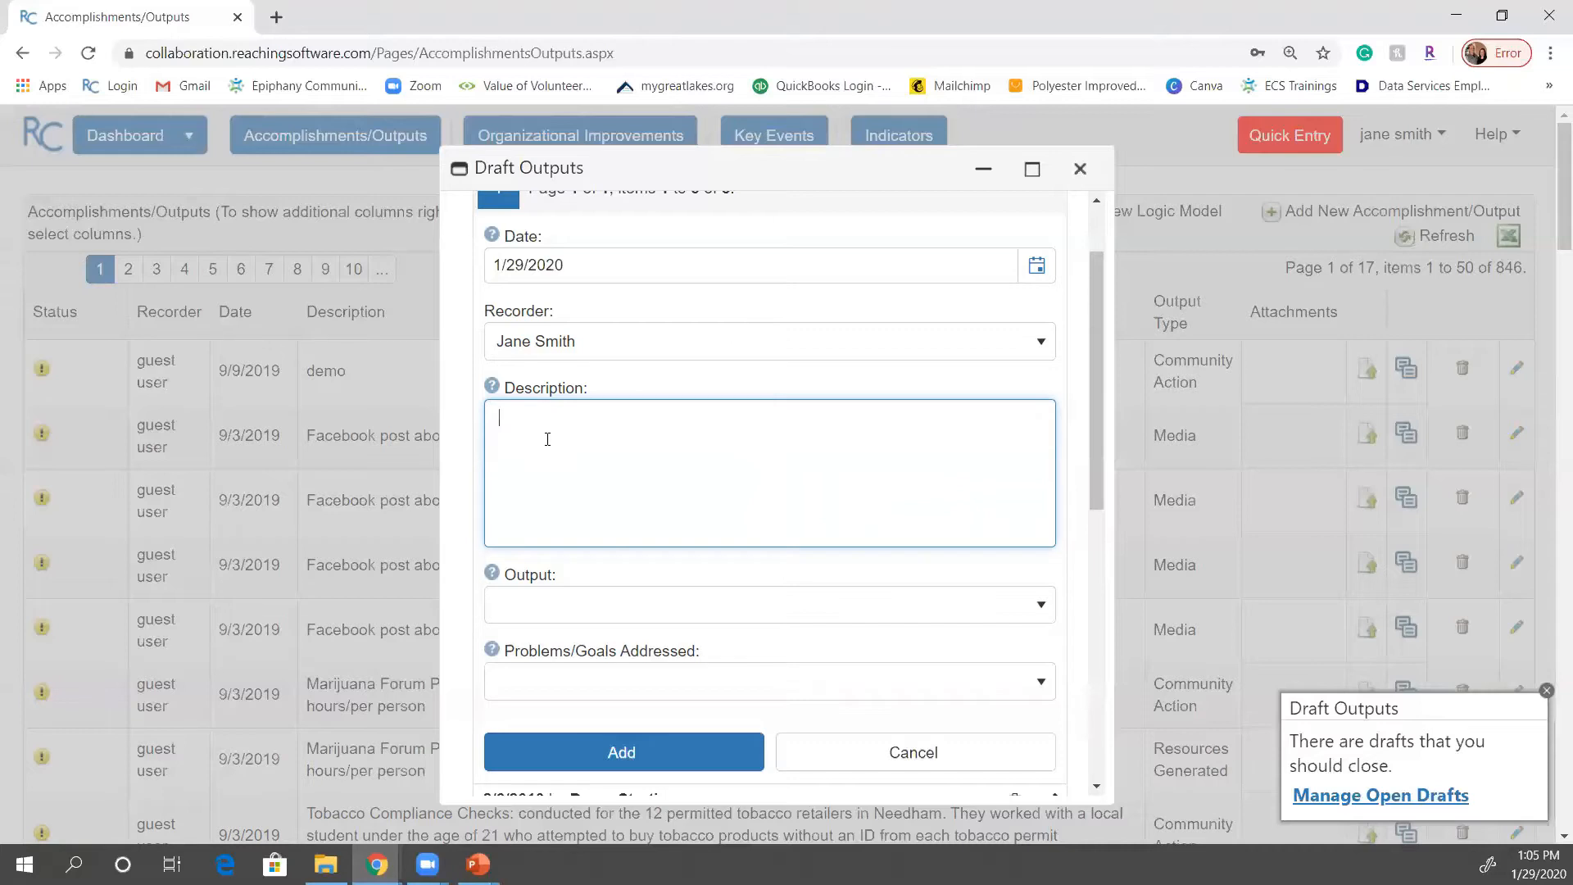
type("Had a meeting with school principal")
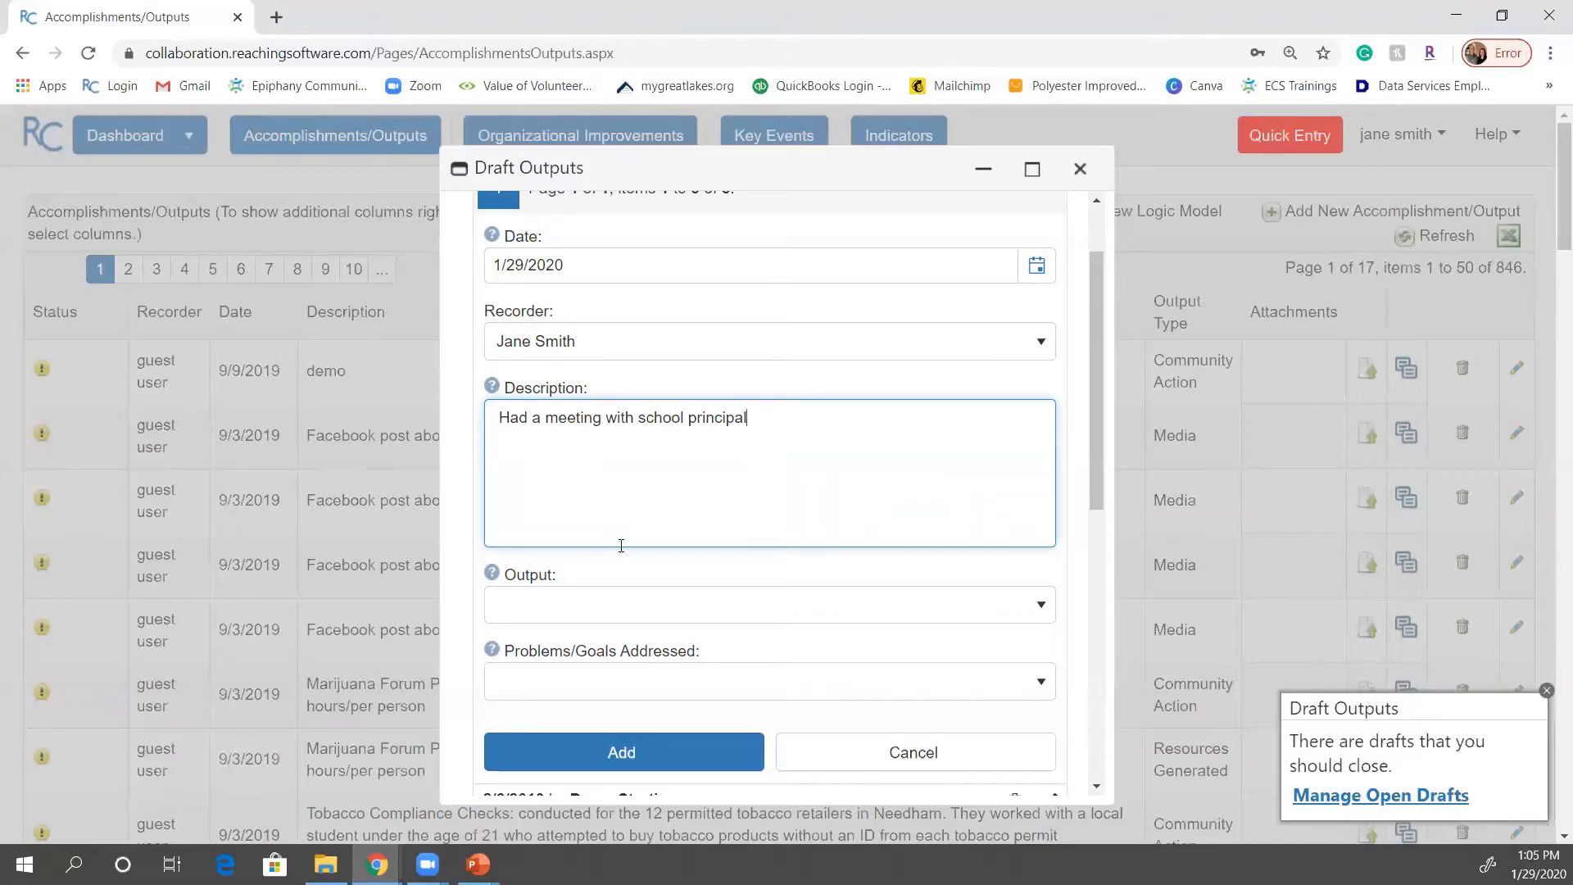
left_click_drag(531, 418, 787, 416)
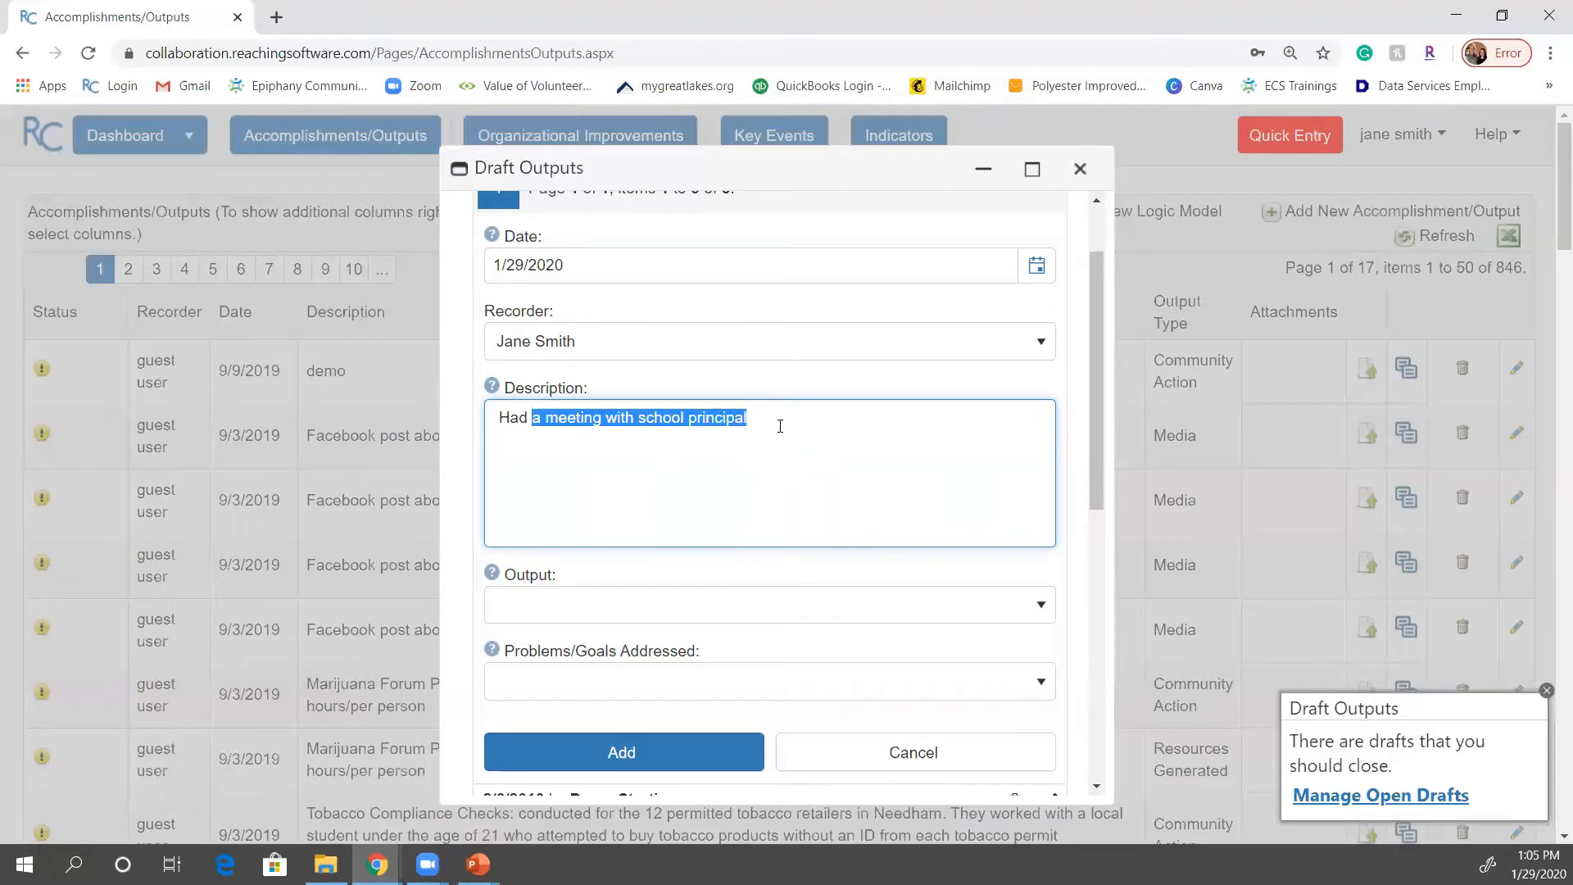
left_click(760, 428)
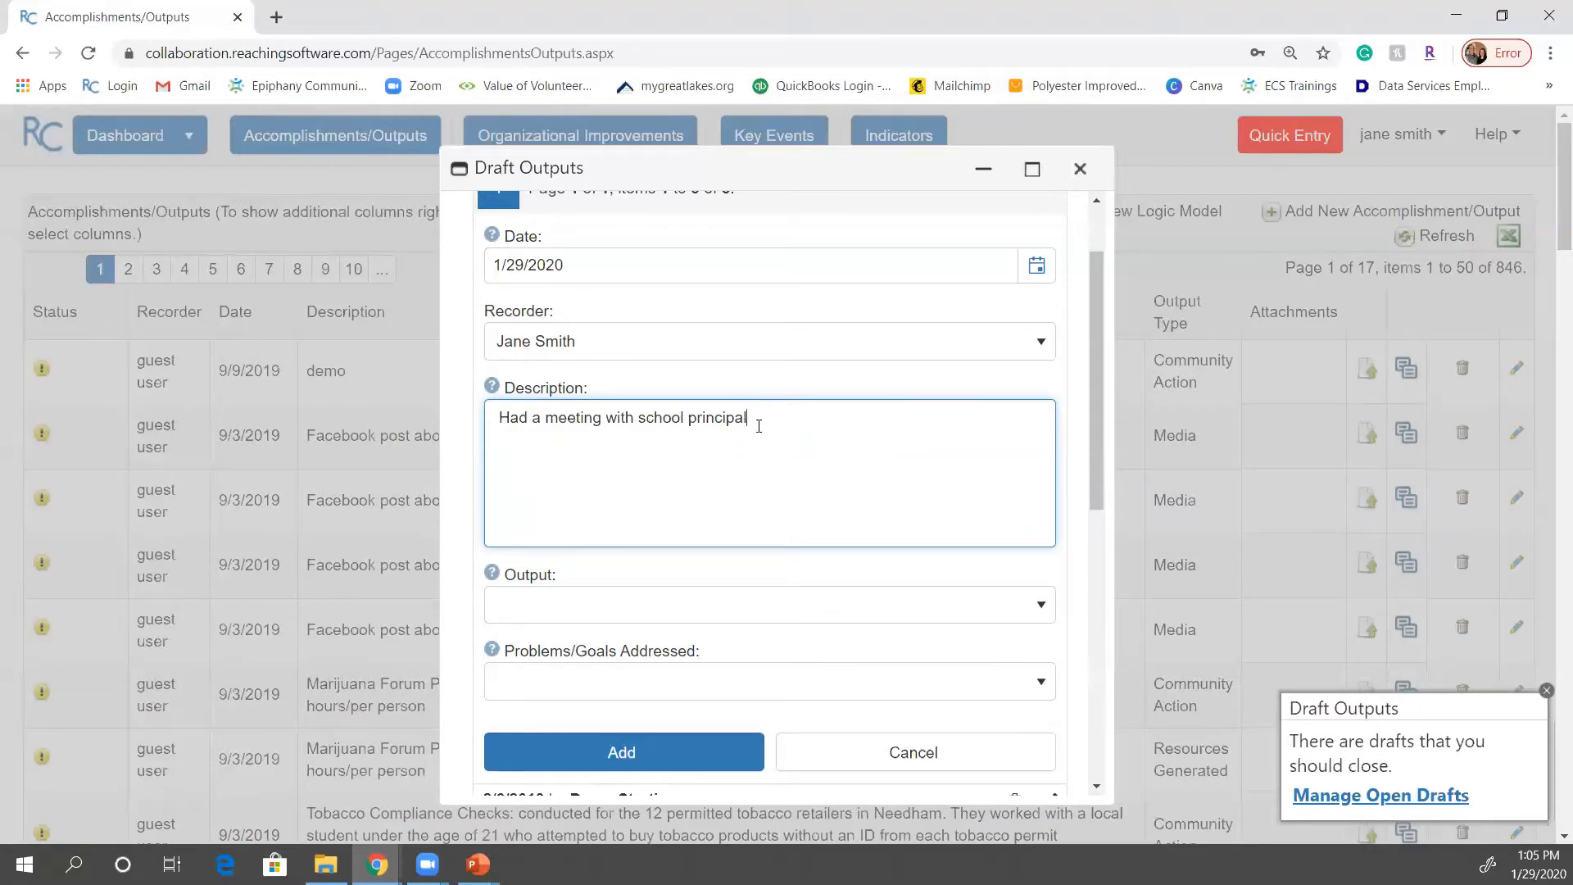
left_click_drag(759, 426, 485, 400)
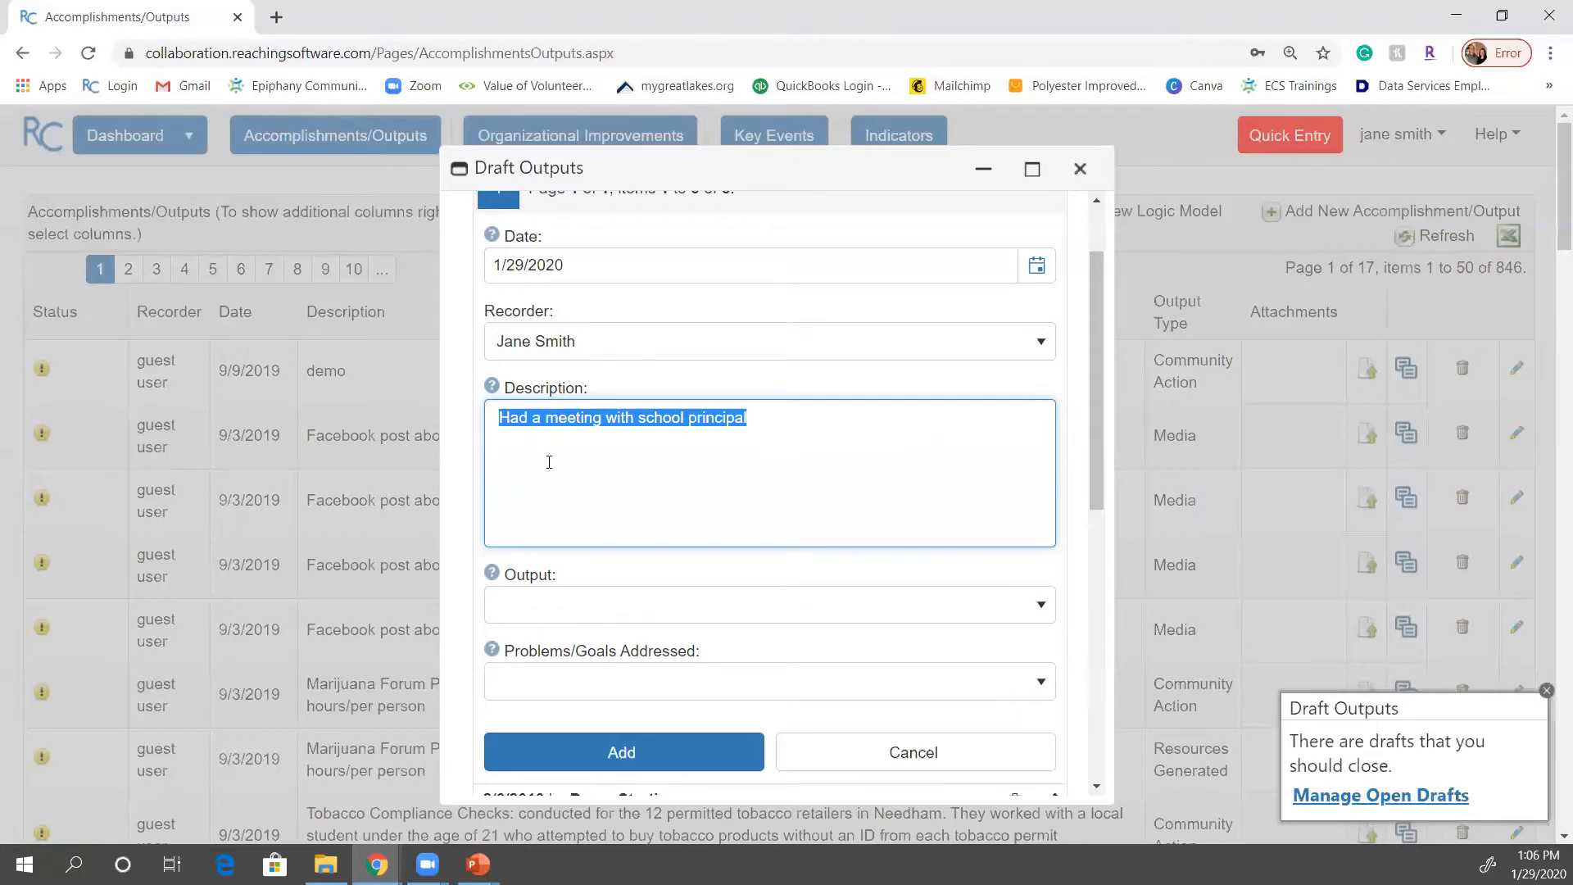
Step: Classify the draft as a Community Action output addressing Tobacco Use and add it to the drafts
left_click(566, 611)
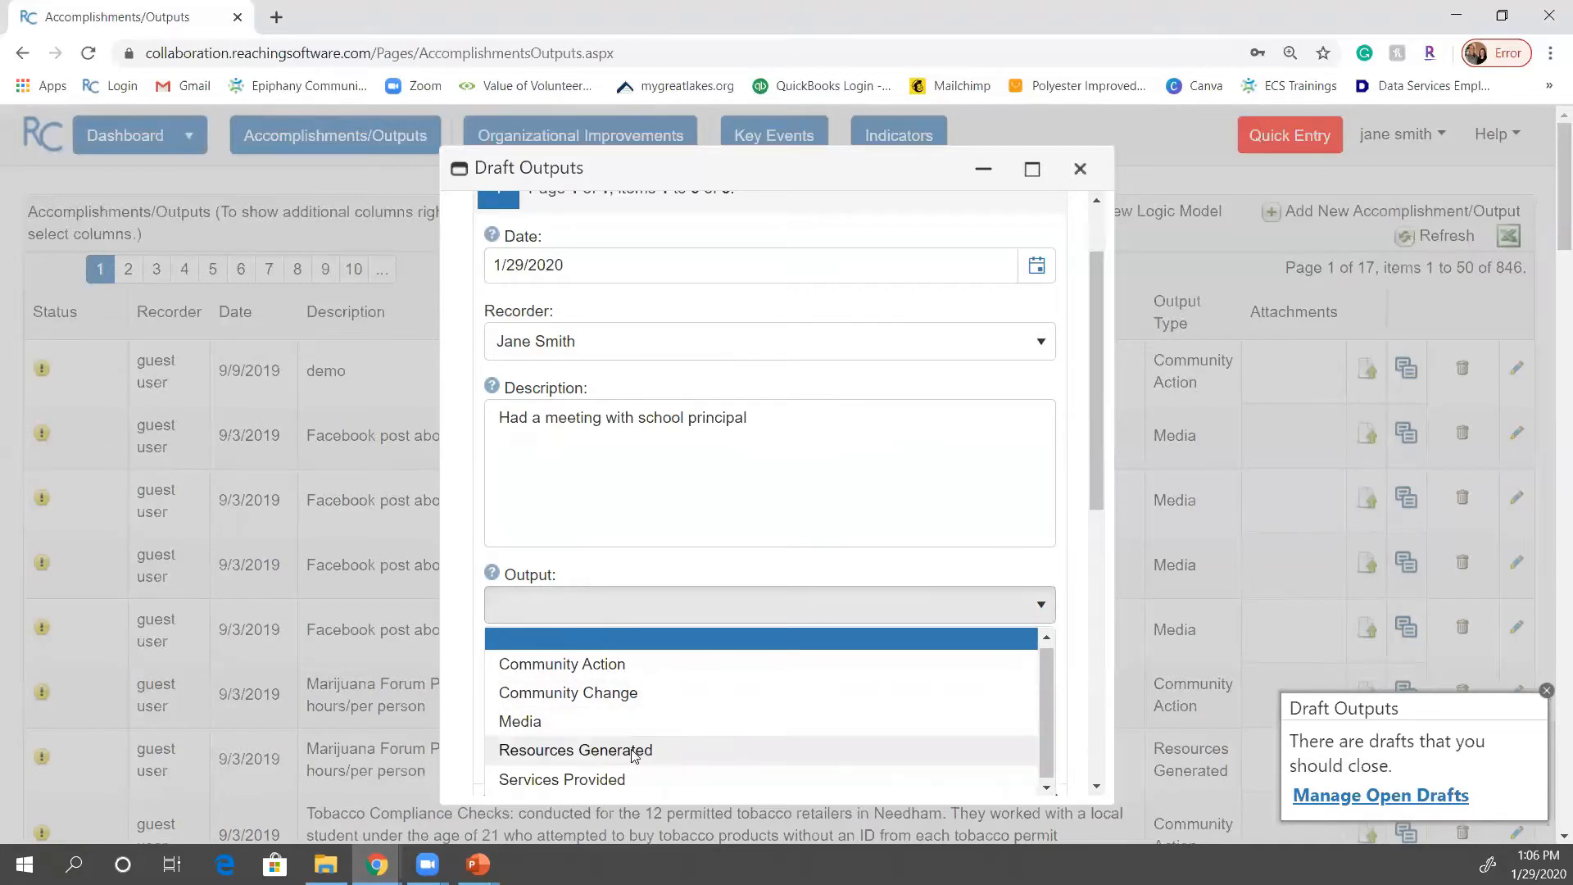
left_click(641, 672)
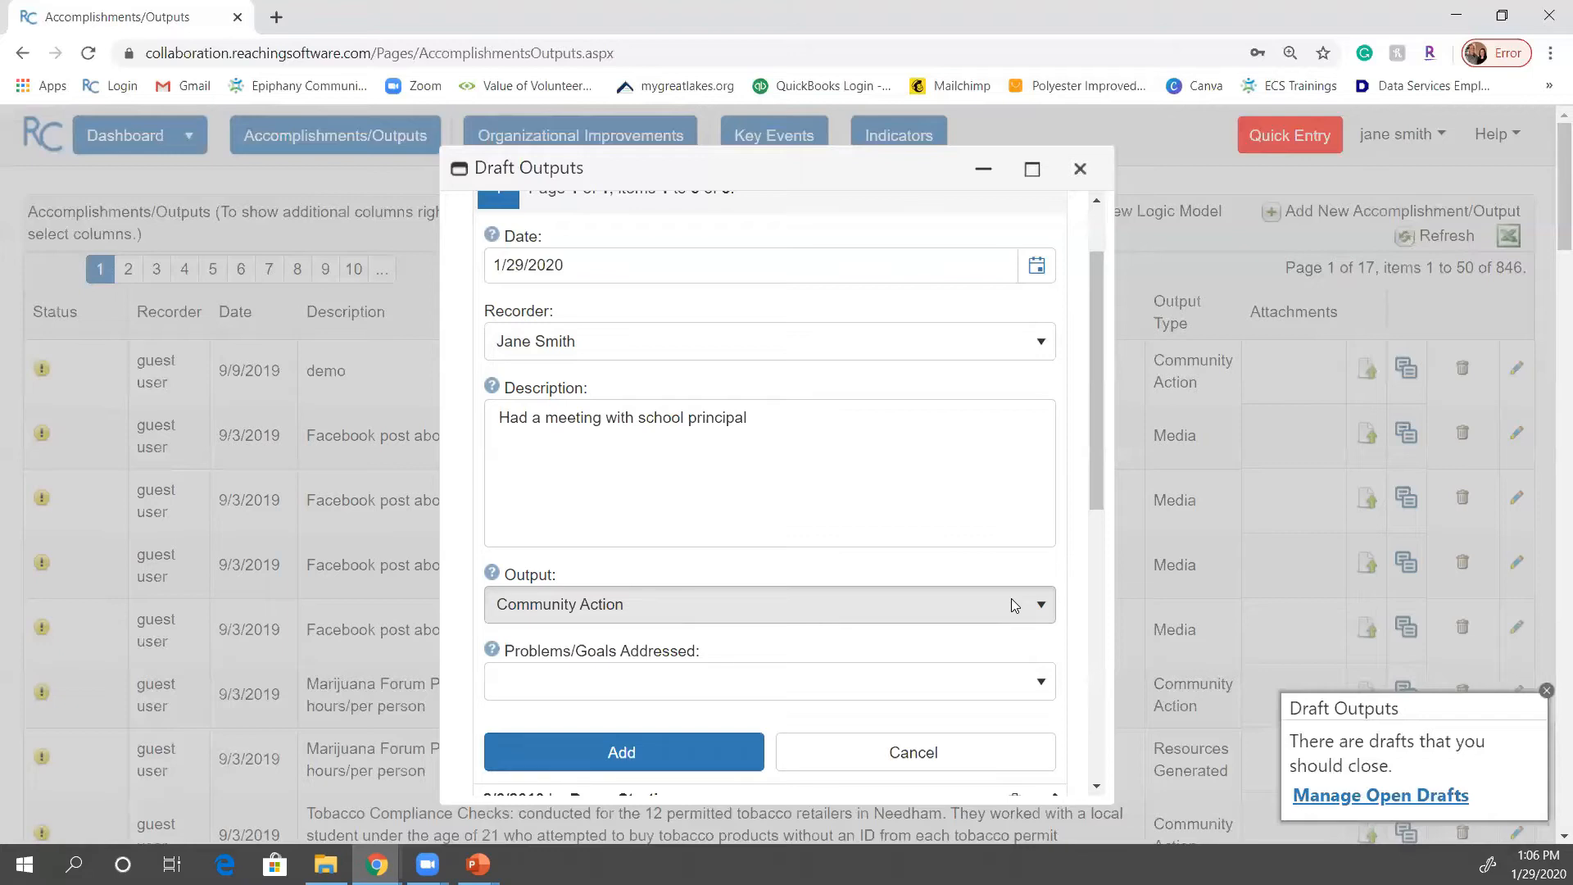
scroll(1015, 606, "down", 1)
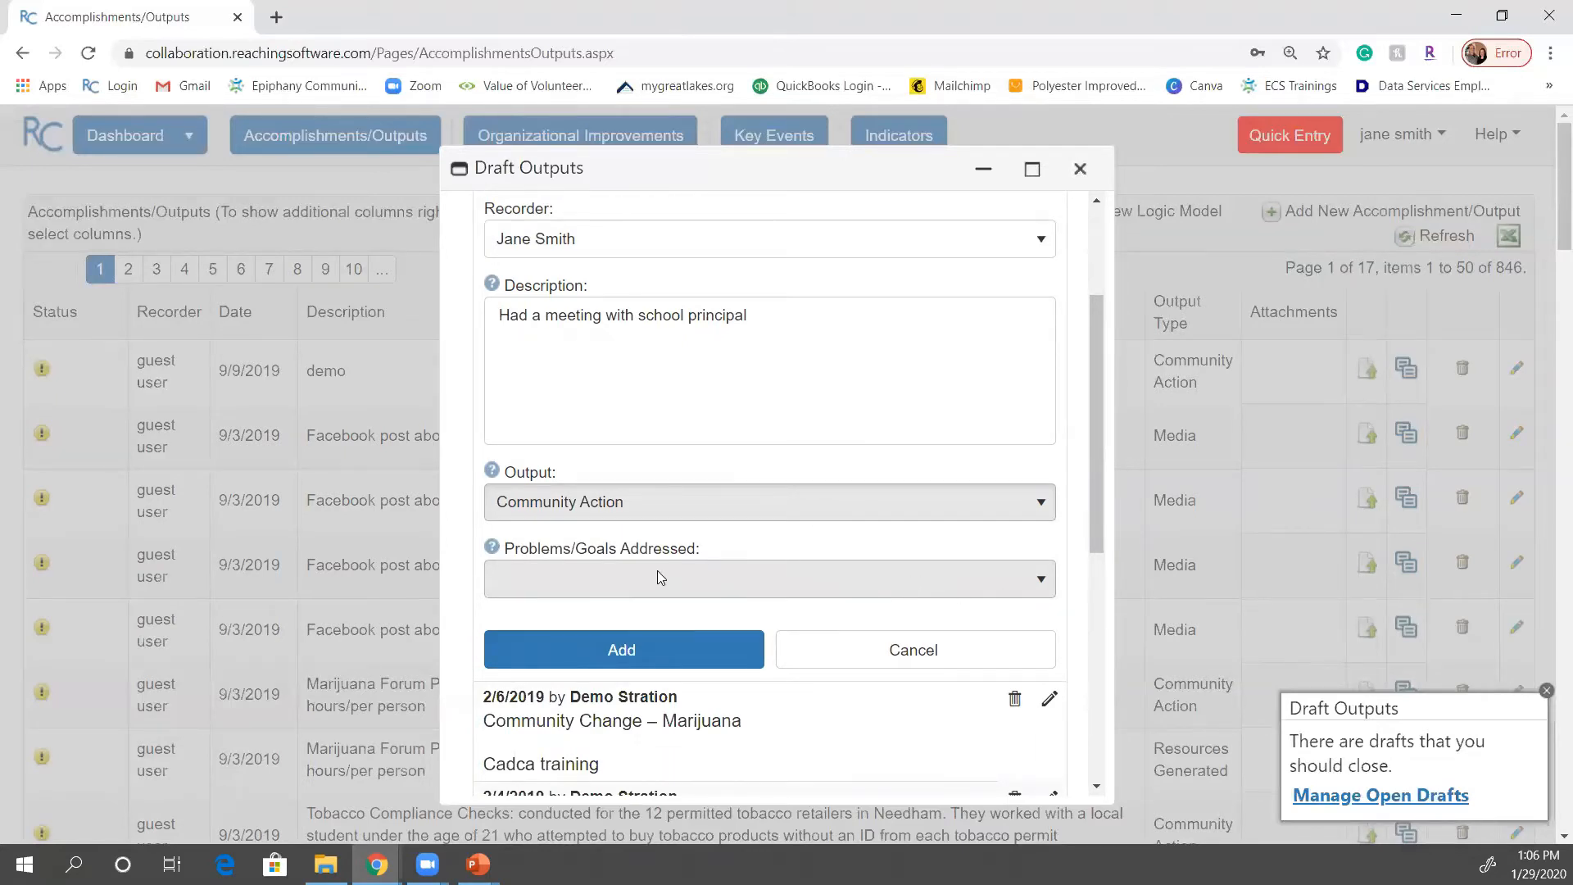
left_click(593, 576)
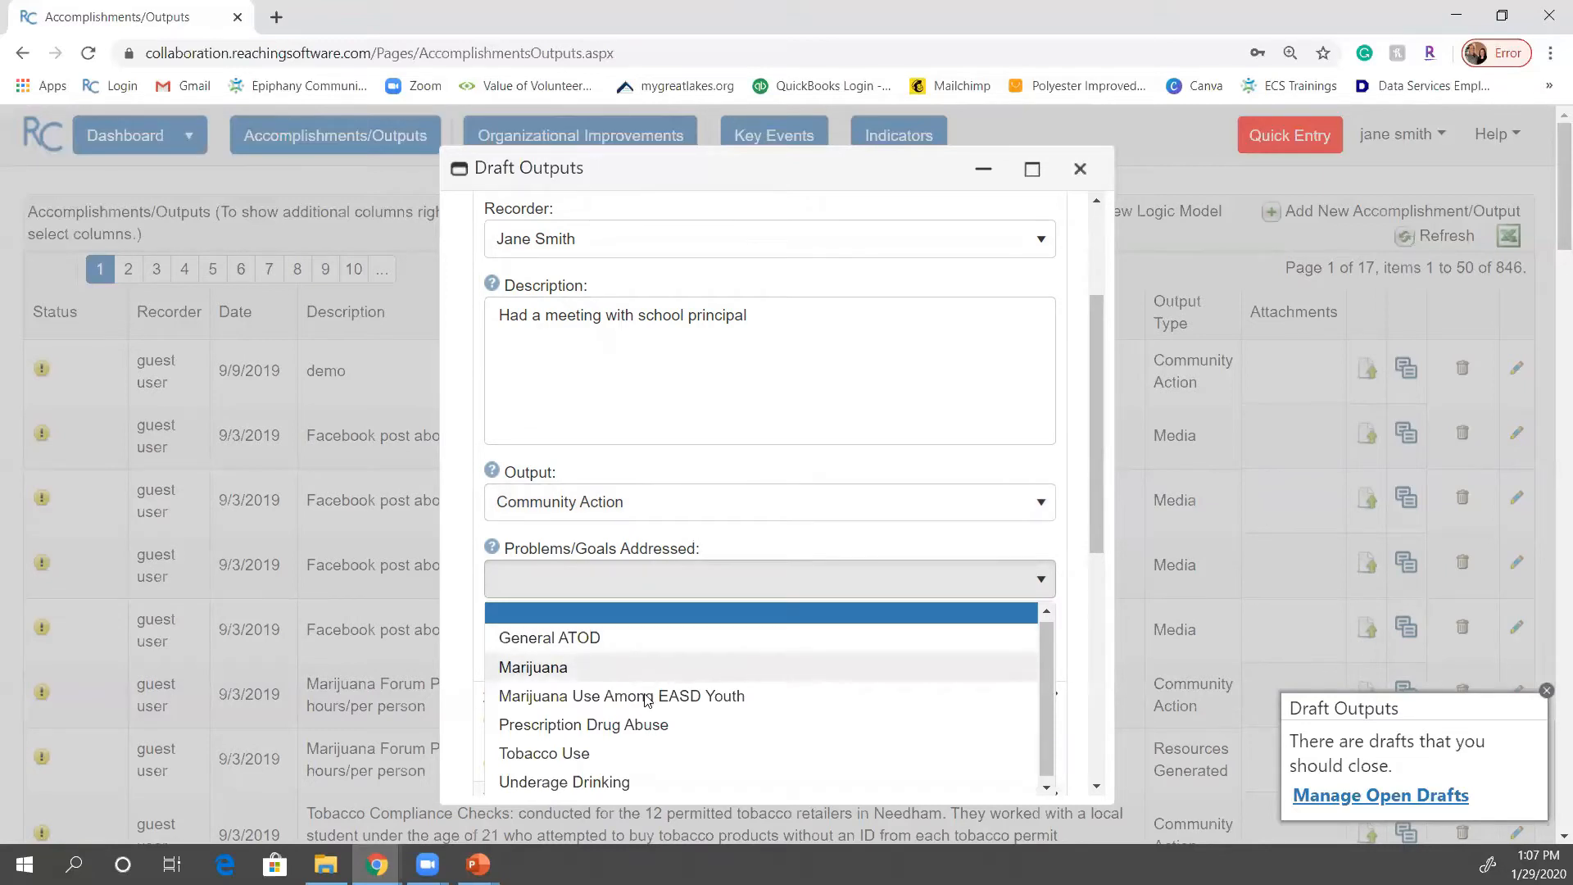
left_click(571, 755)
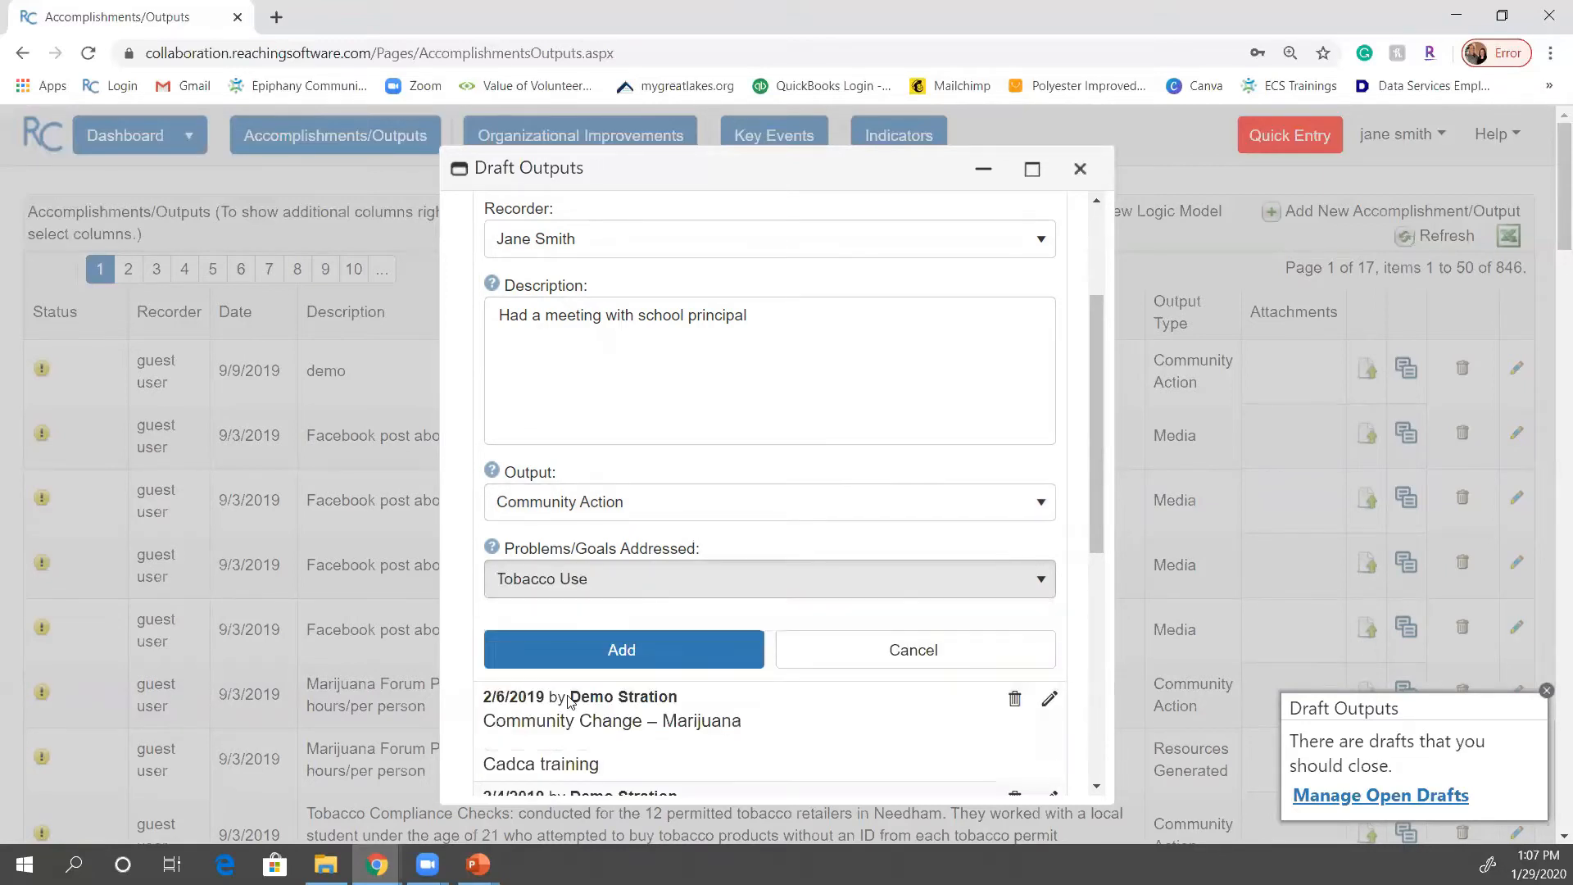
left_click(585, 655)
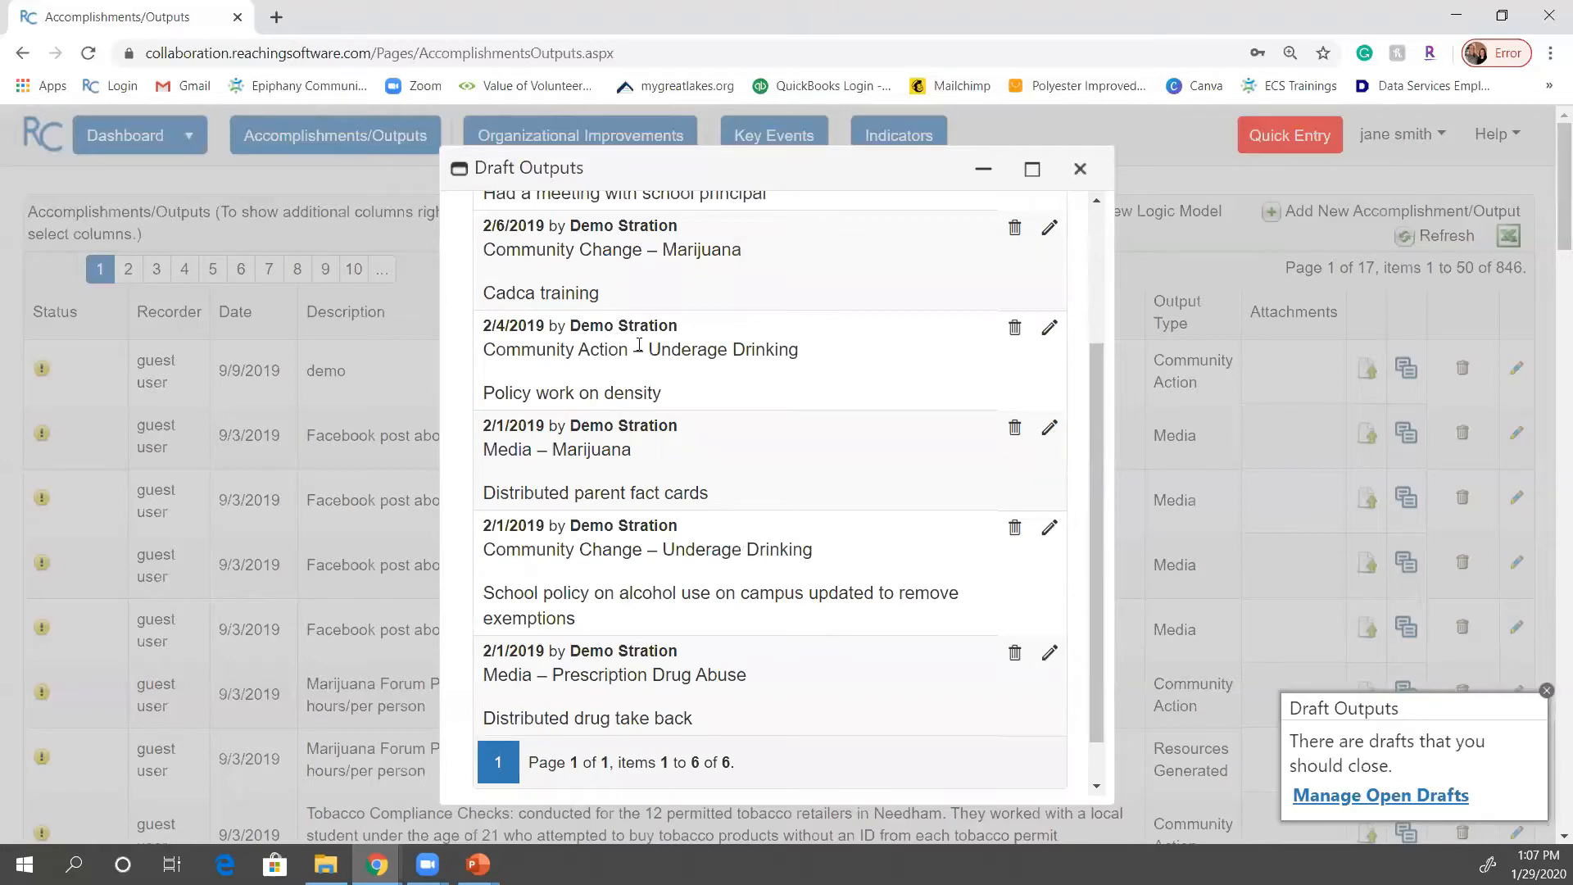
Step: Reopen the new 1/29/2020 draft for editing, update it without changes, and close the Draft Outputs window
scroll(667, 315, "up", 1)
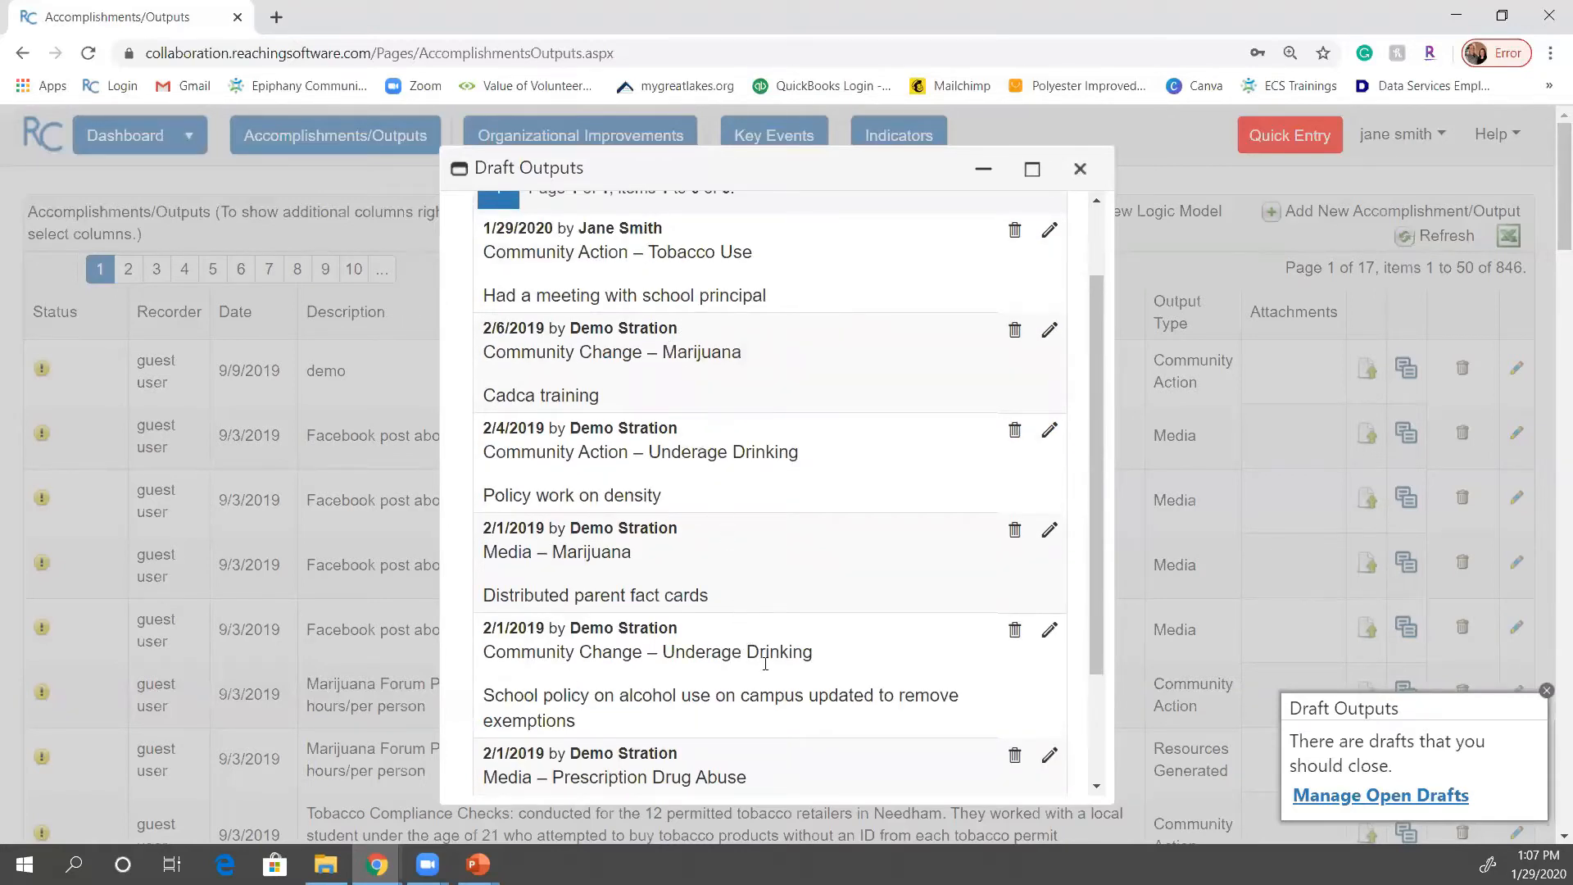
scroll(809, 740, "down", 1)
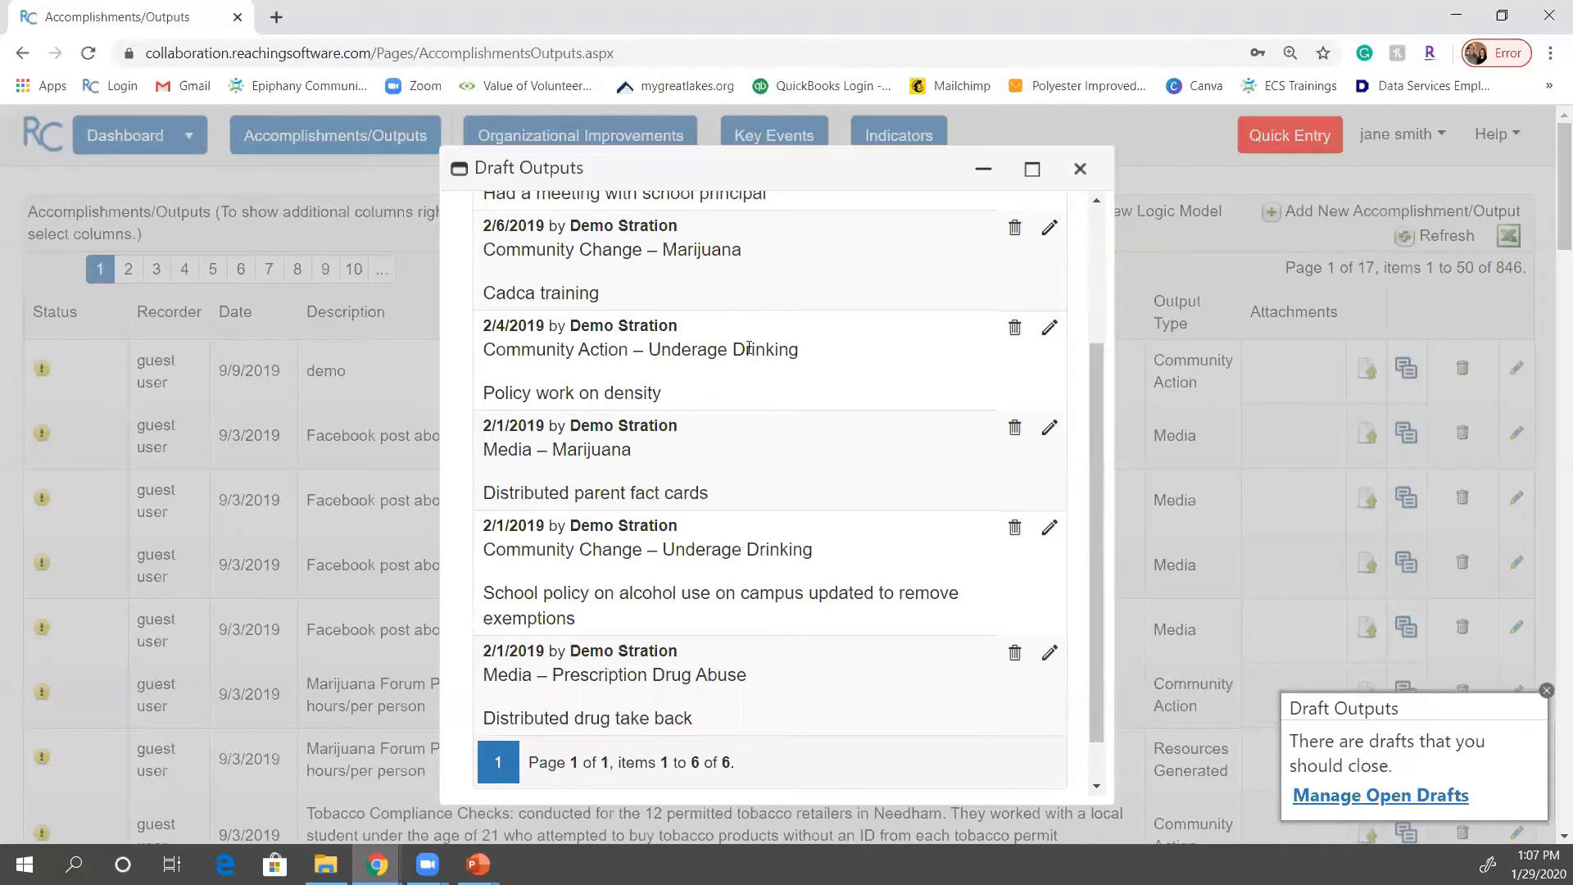
scroll(747, 352, "down", 1)
scroll(745, 344, "up", 3)
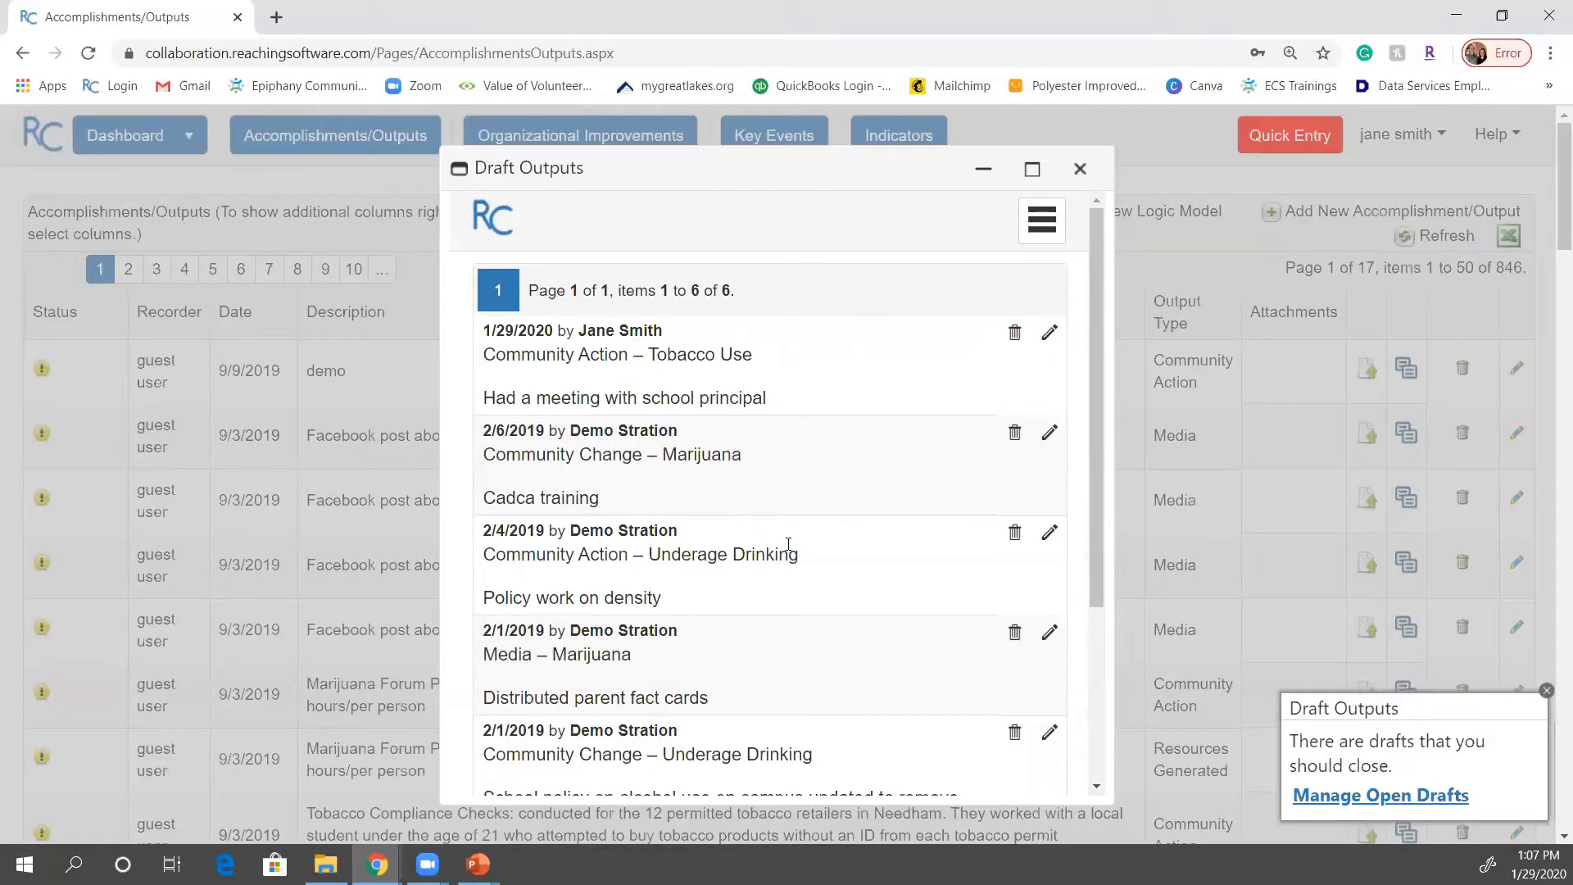
left_click(1049, 332)
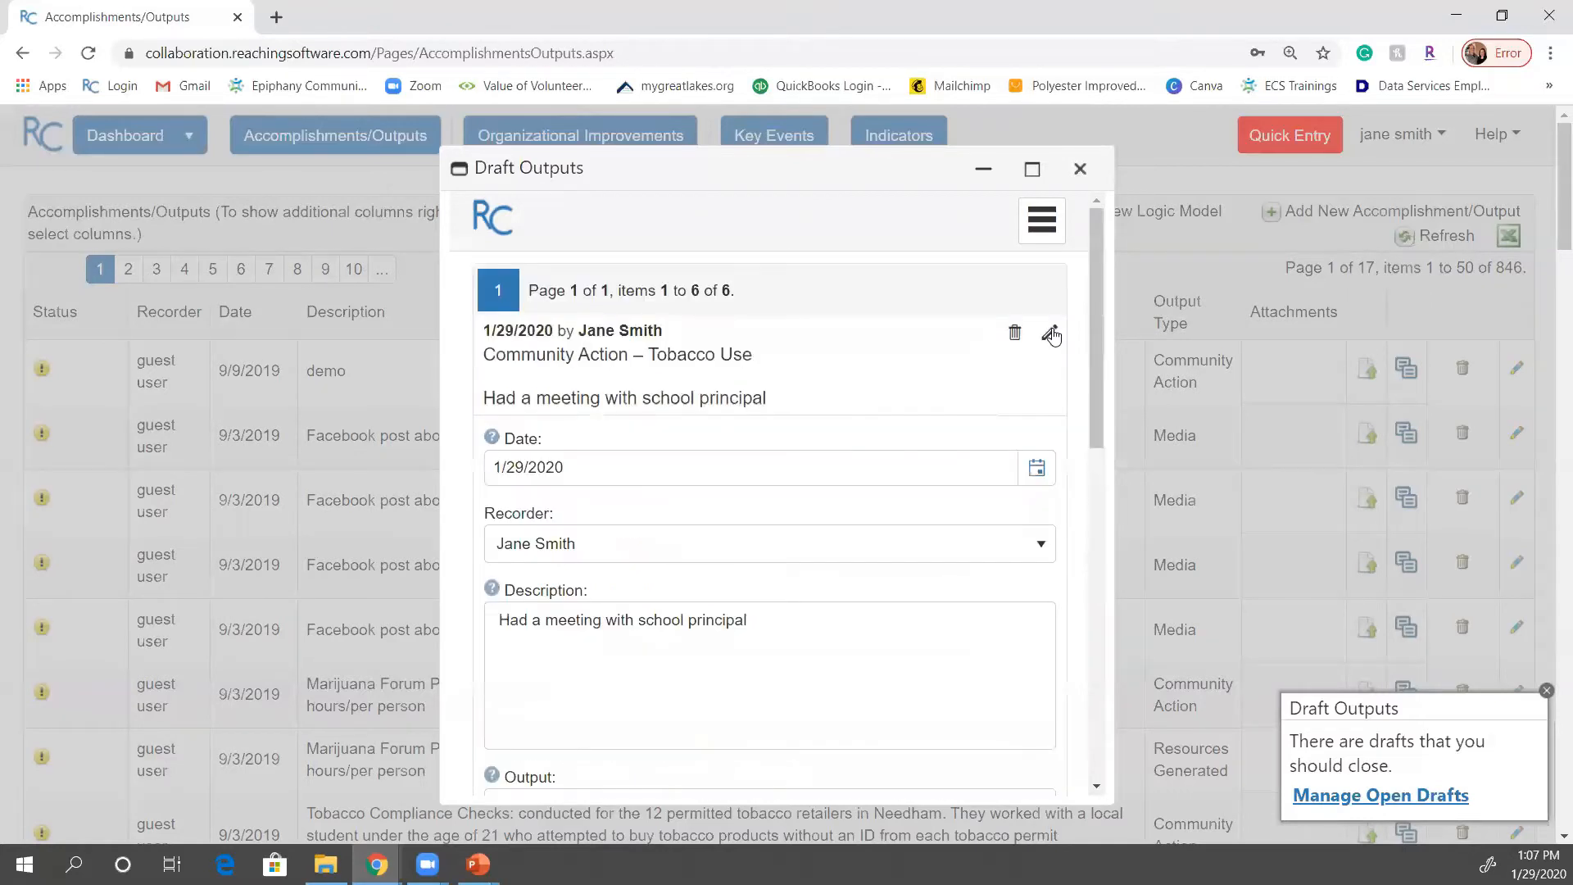
scroll(737, 456, "down", 1)
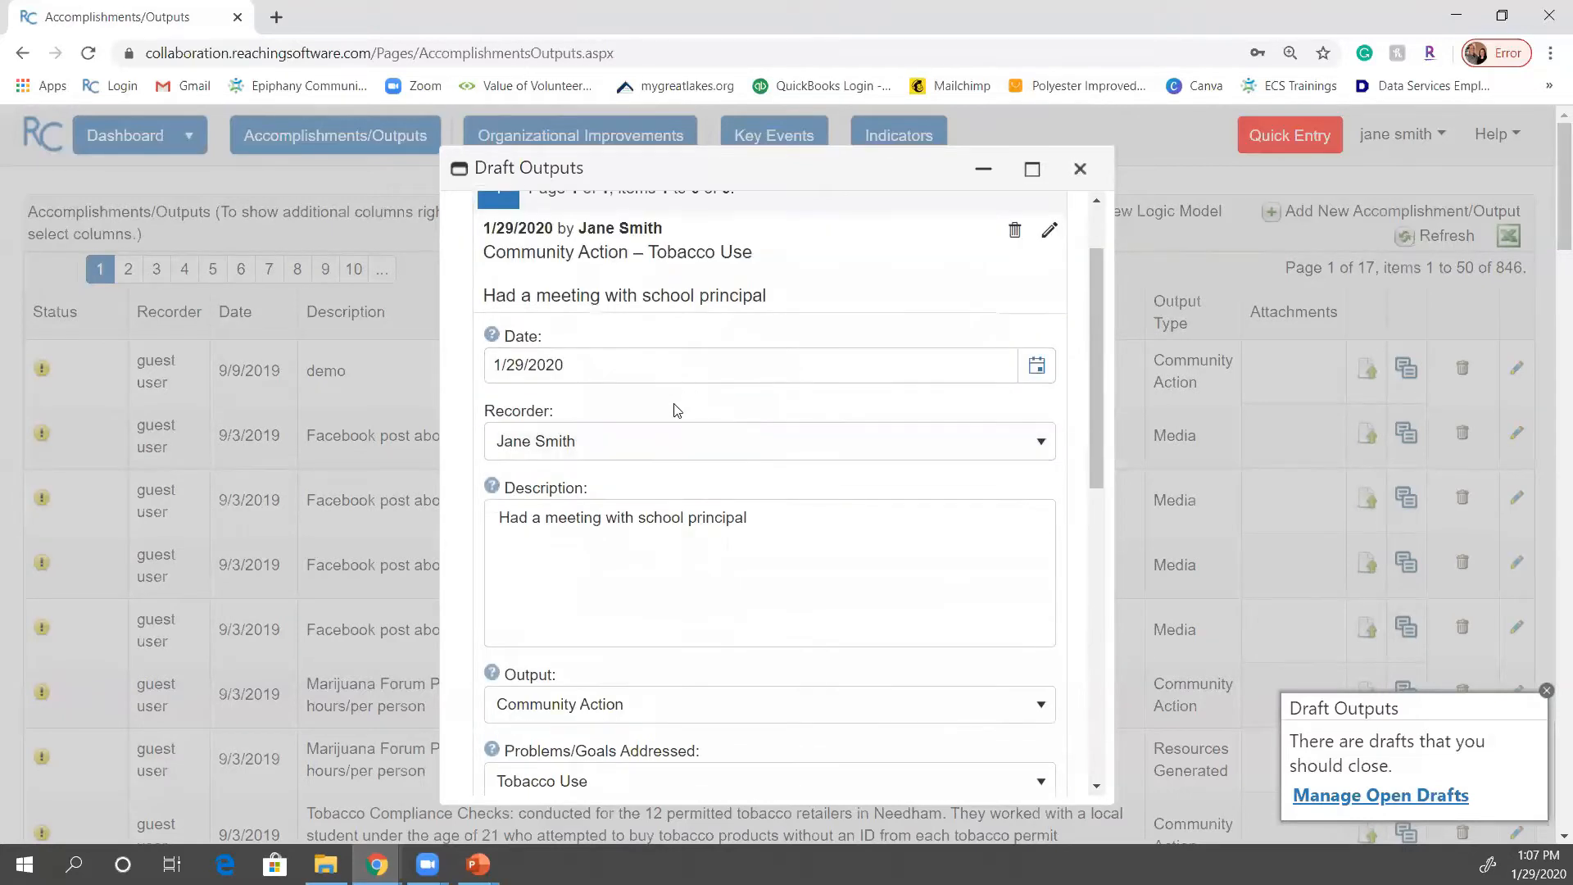
scroll(677, 409, "down", 2)
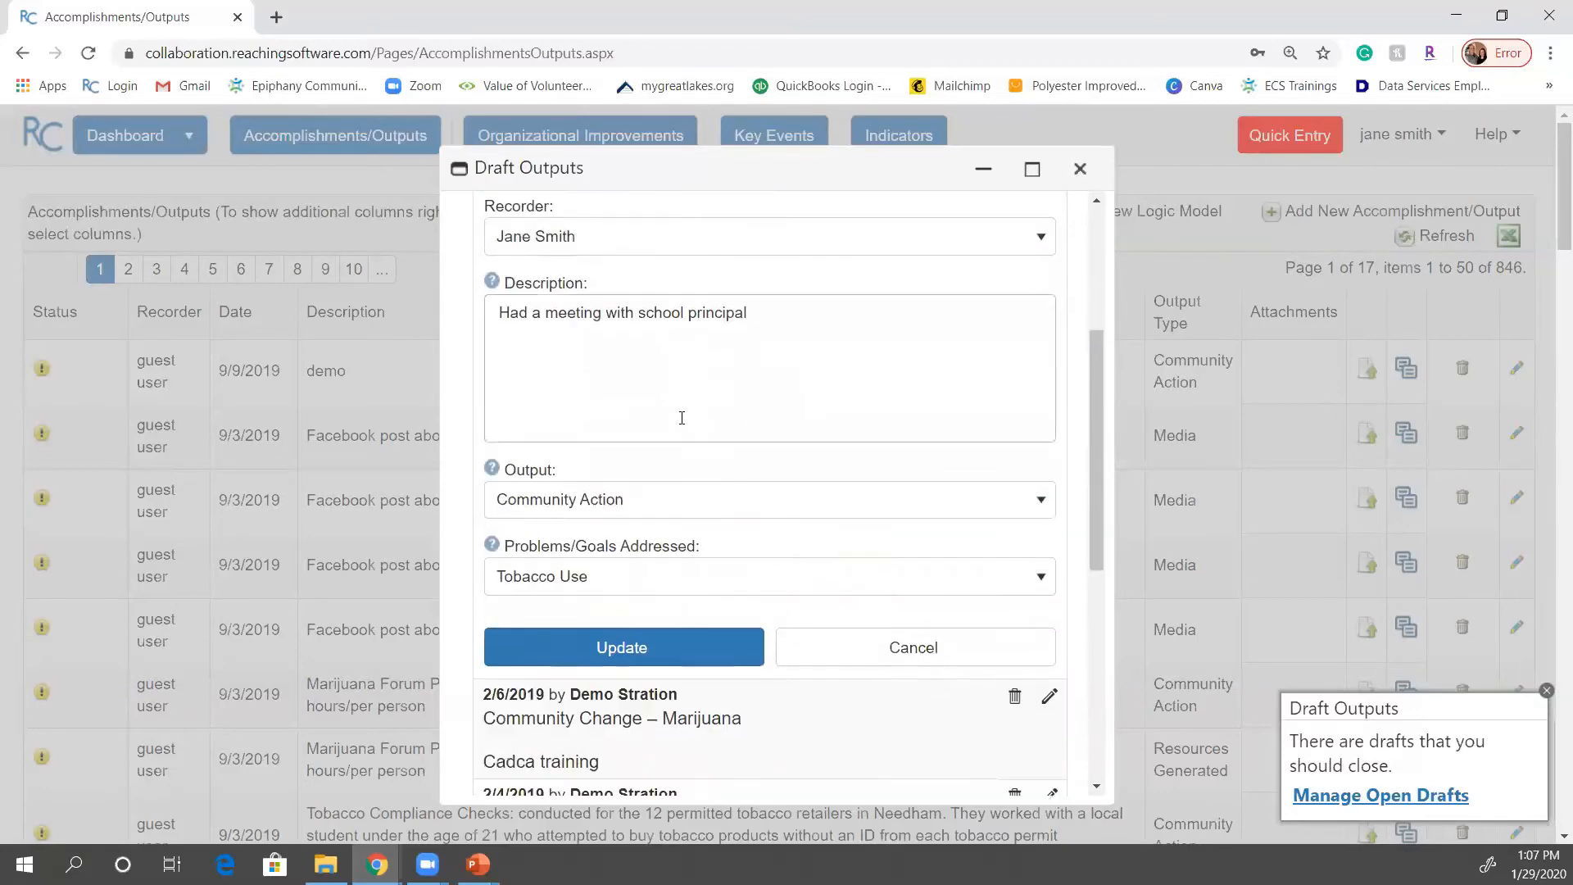
left_click(667, 655)
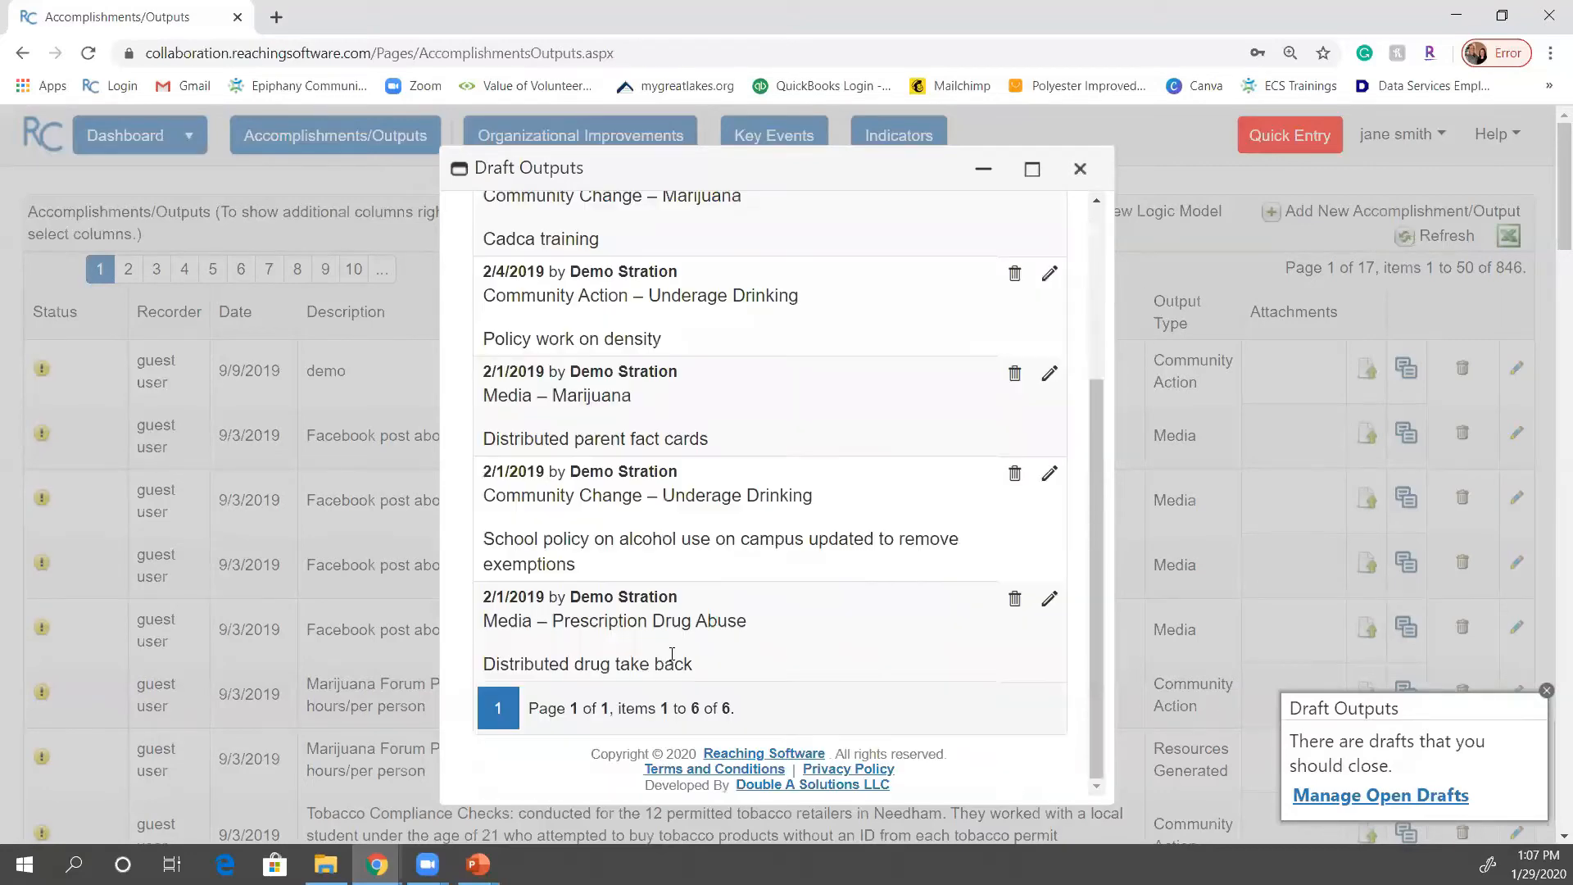
left_click(1080, 168)
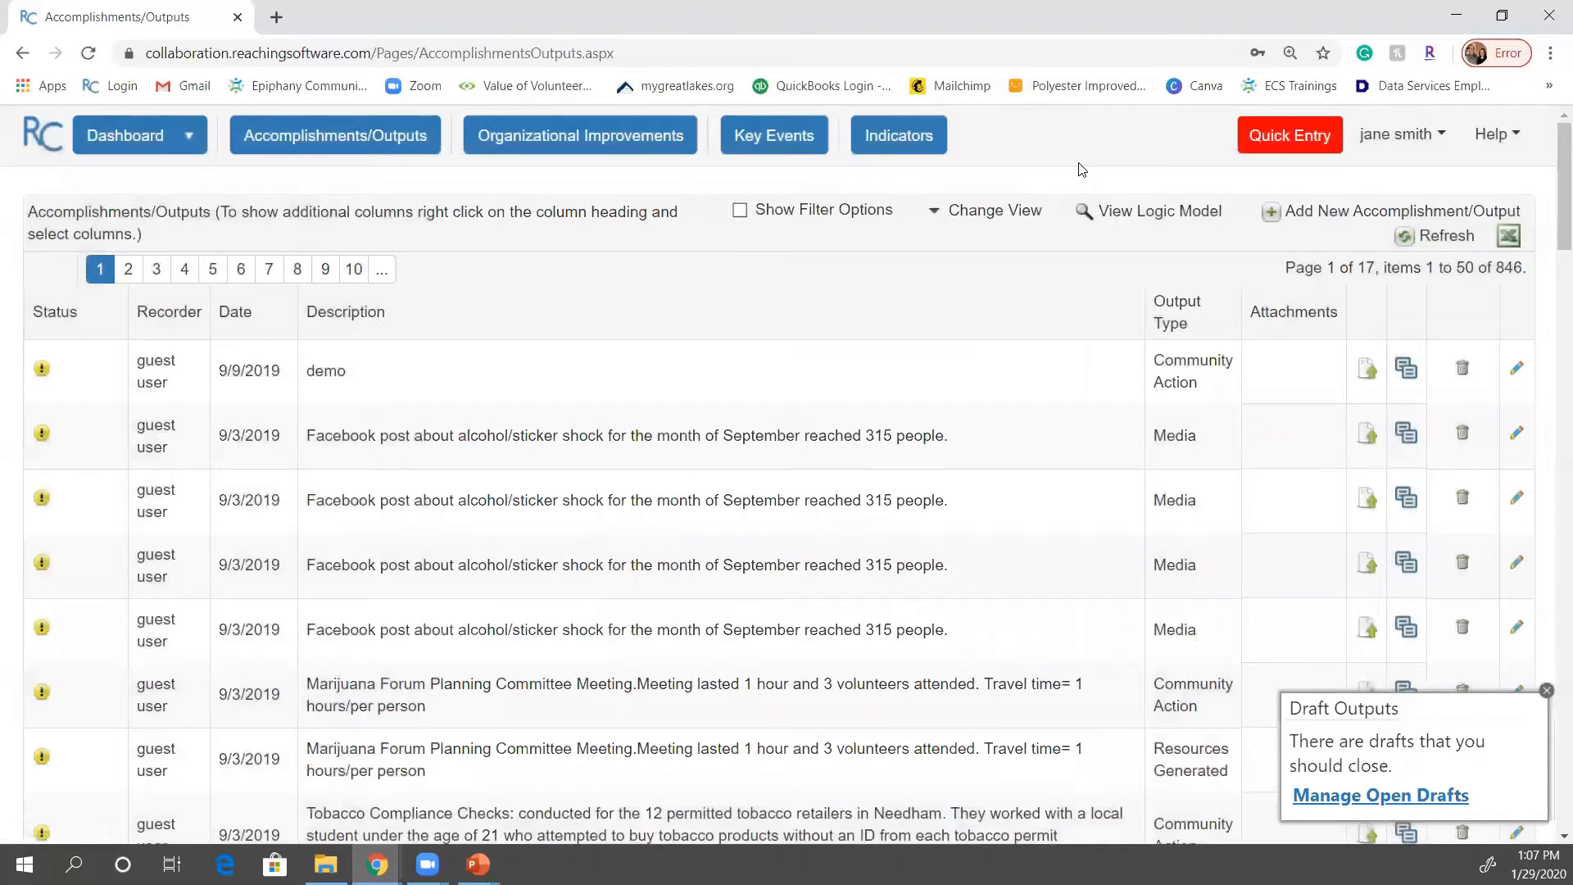
Step: Go to the open drafts and open the 1/29/2020 school principal meeting draft for closing, reviewing its full form
left_click(1356, 798)
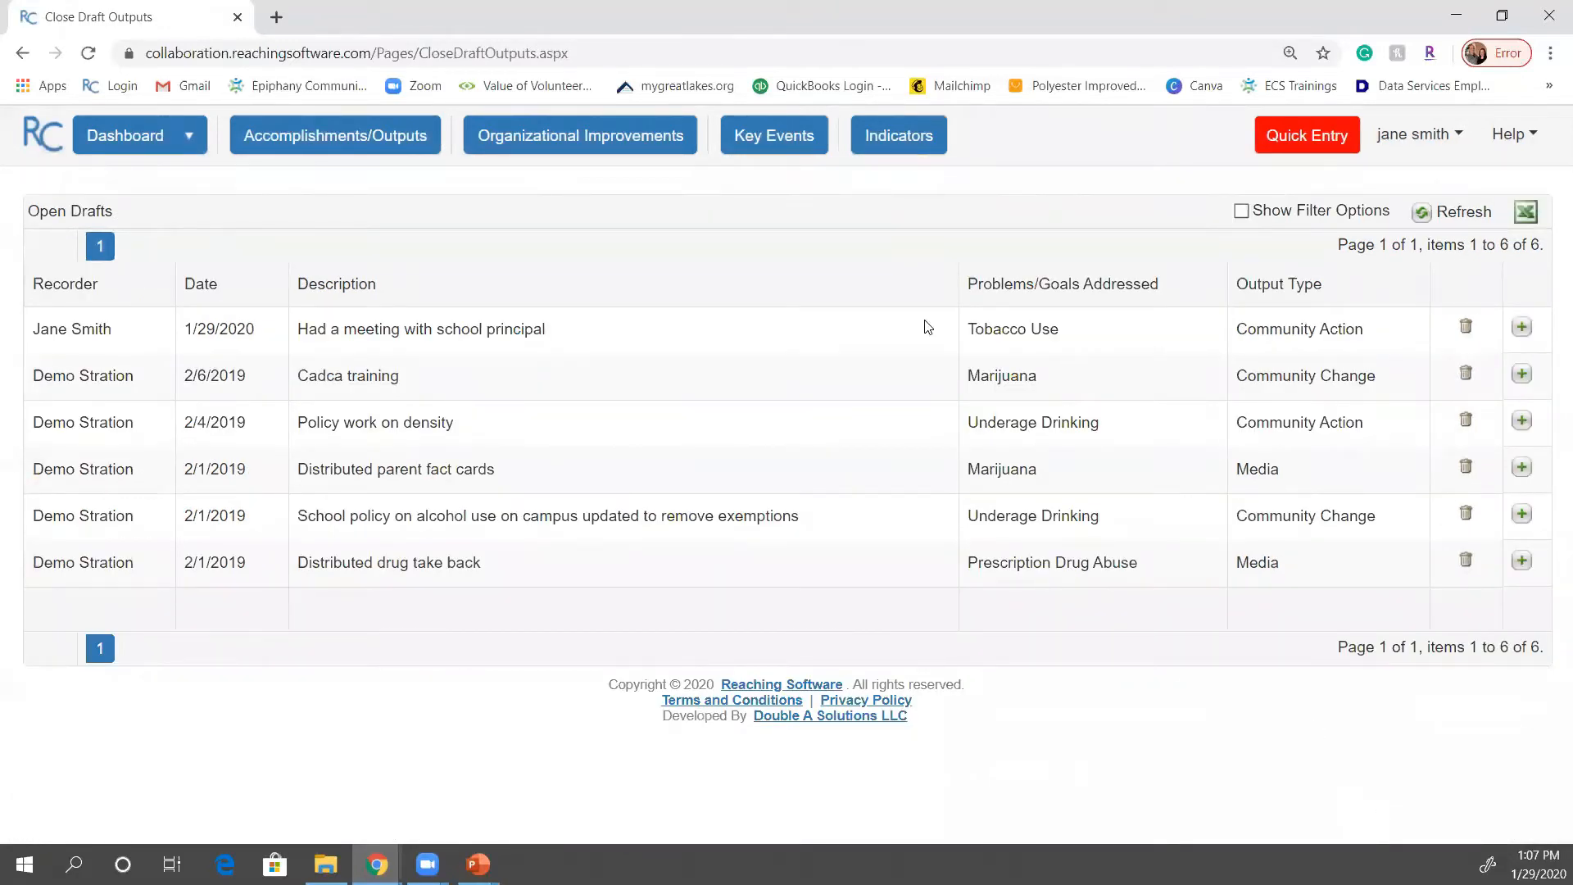
left_click(1523, 328)
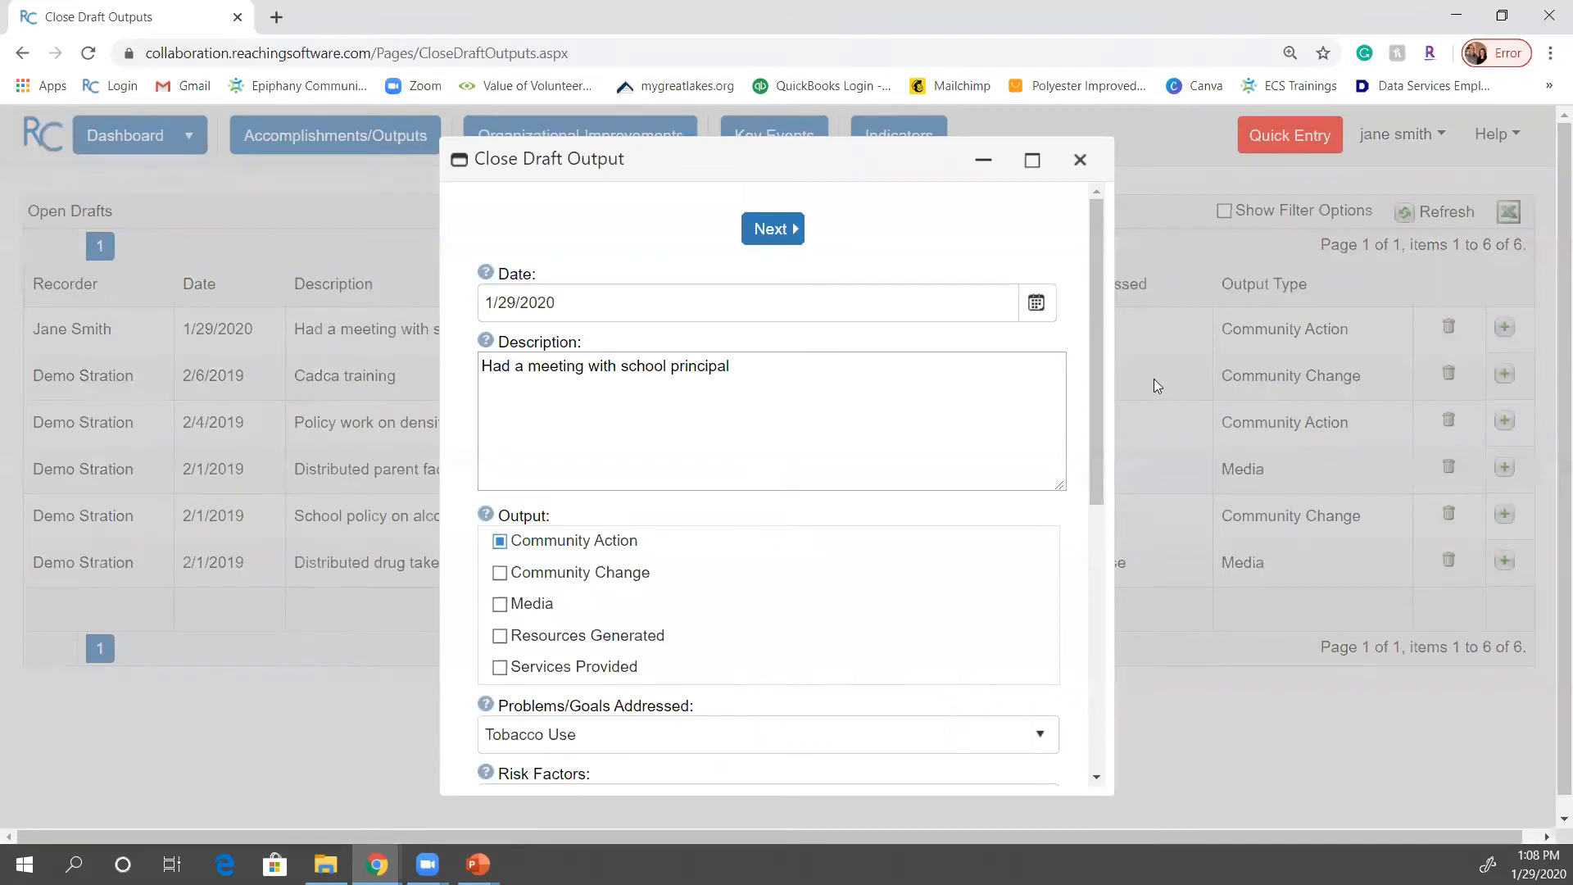
scroll(1075, 385, "down", 4)
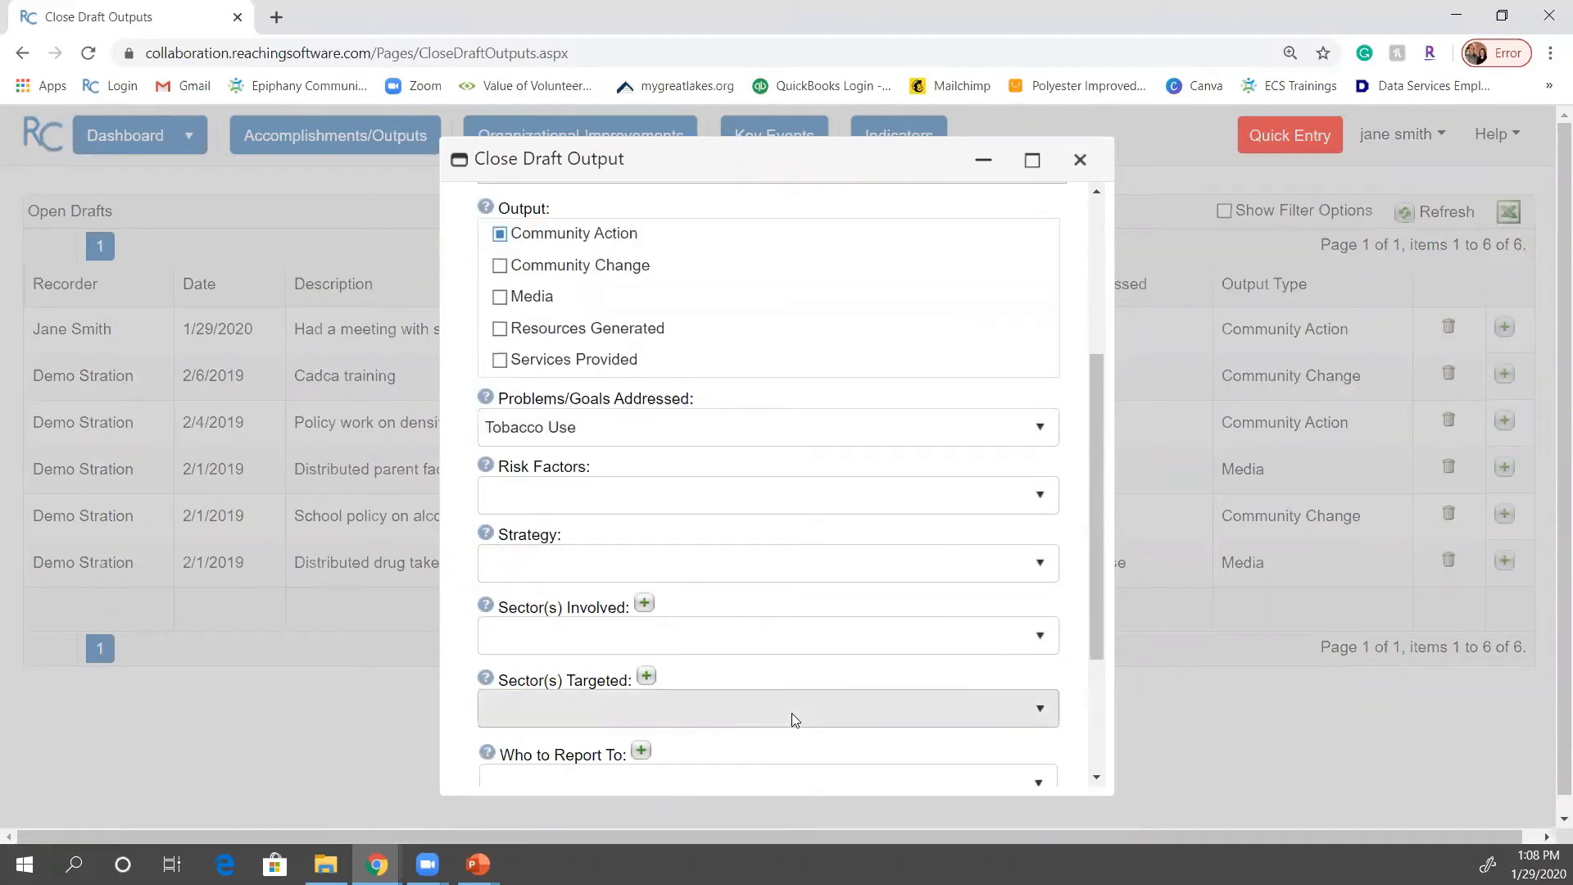
scroll(793, 717, "down", 1)
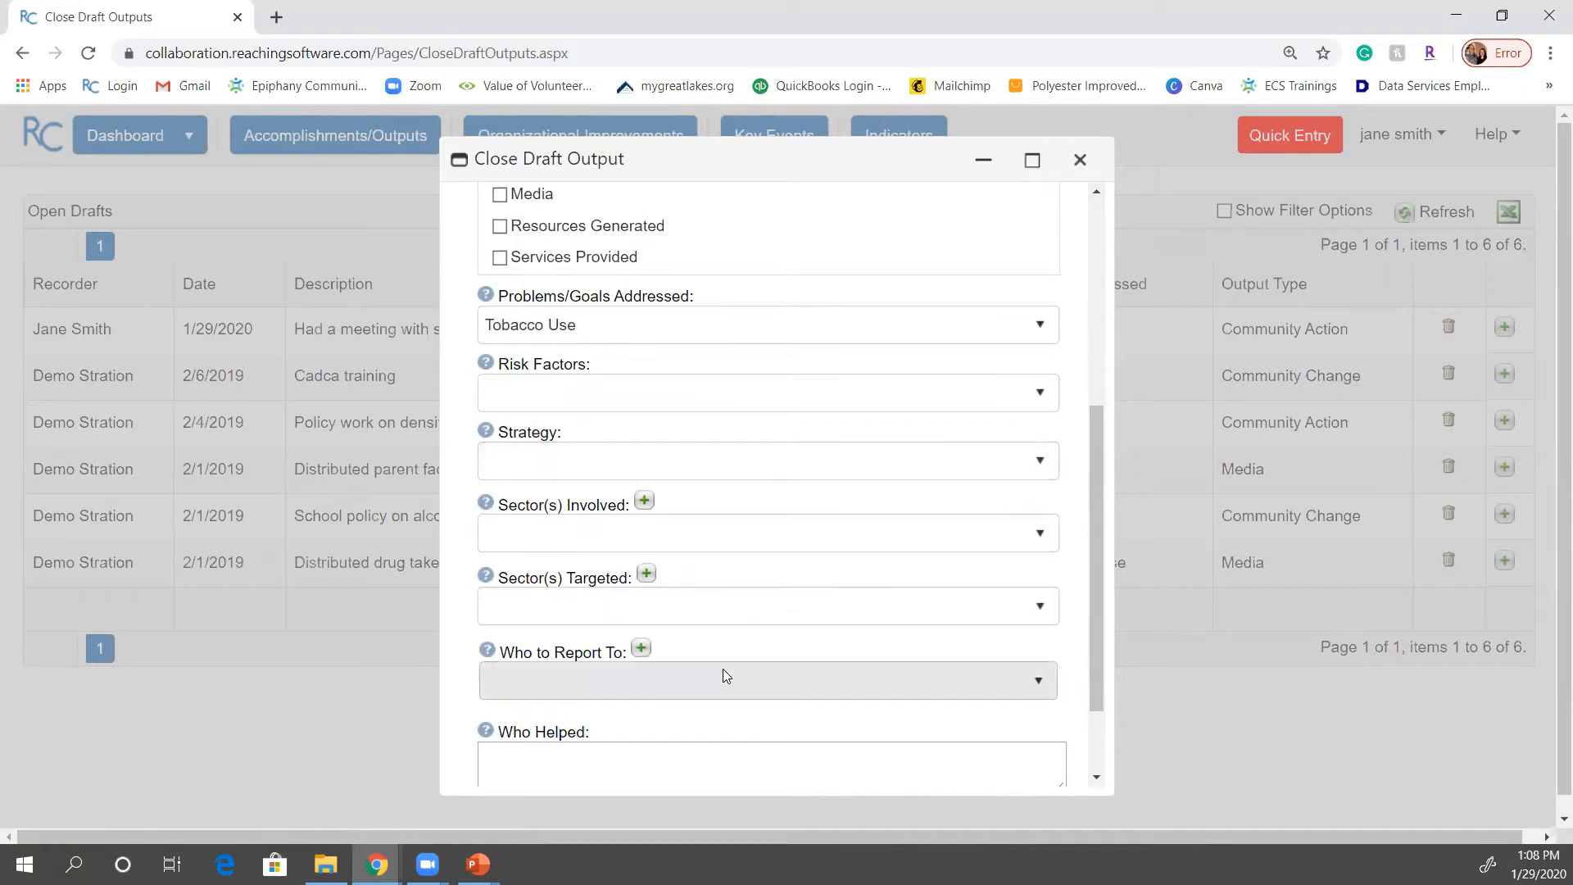
scroll(723, 668, "down", 1)
scroll(723, 670, "up", 6)
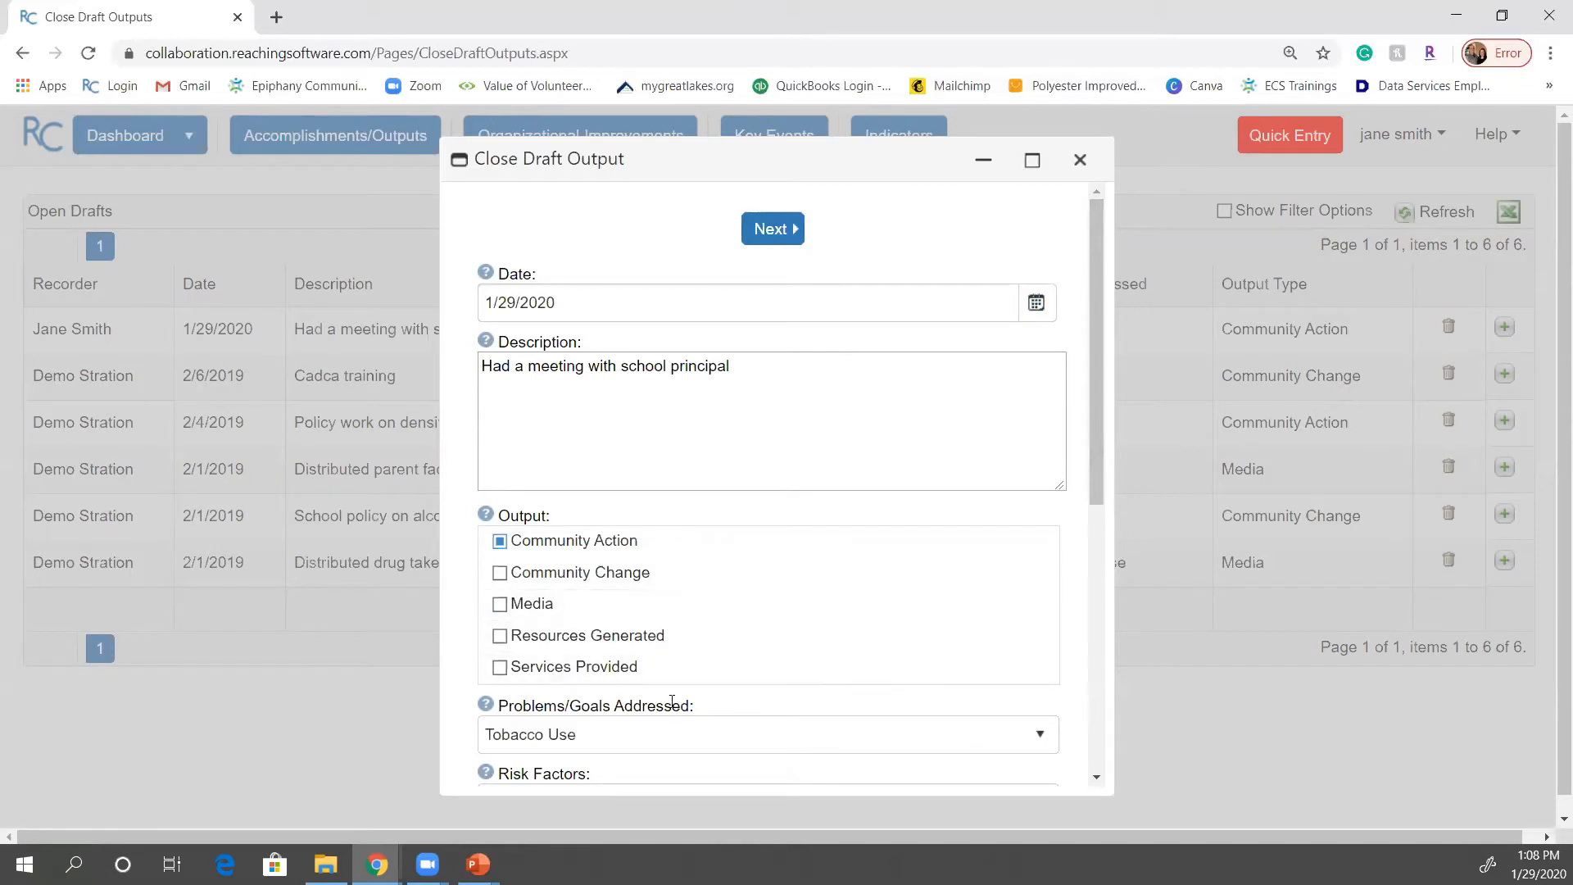
Step: Extend the description to read "Had a meeting with school principal to talk about new tobacco policy.....", correcting the misspelled "about"
scroll(921, 429, "down", 1)
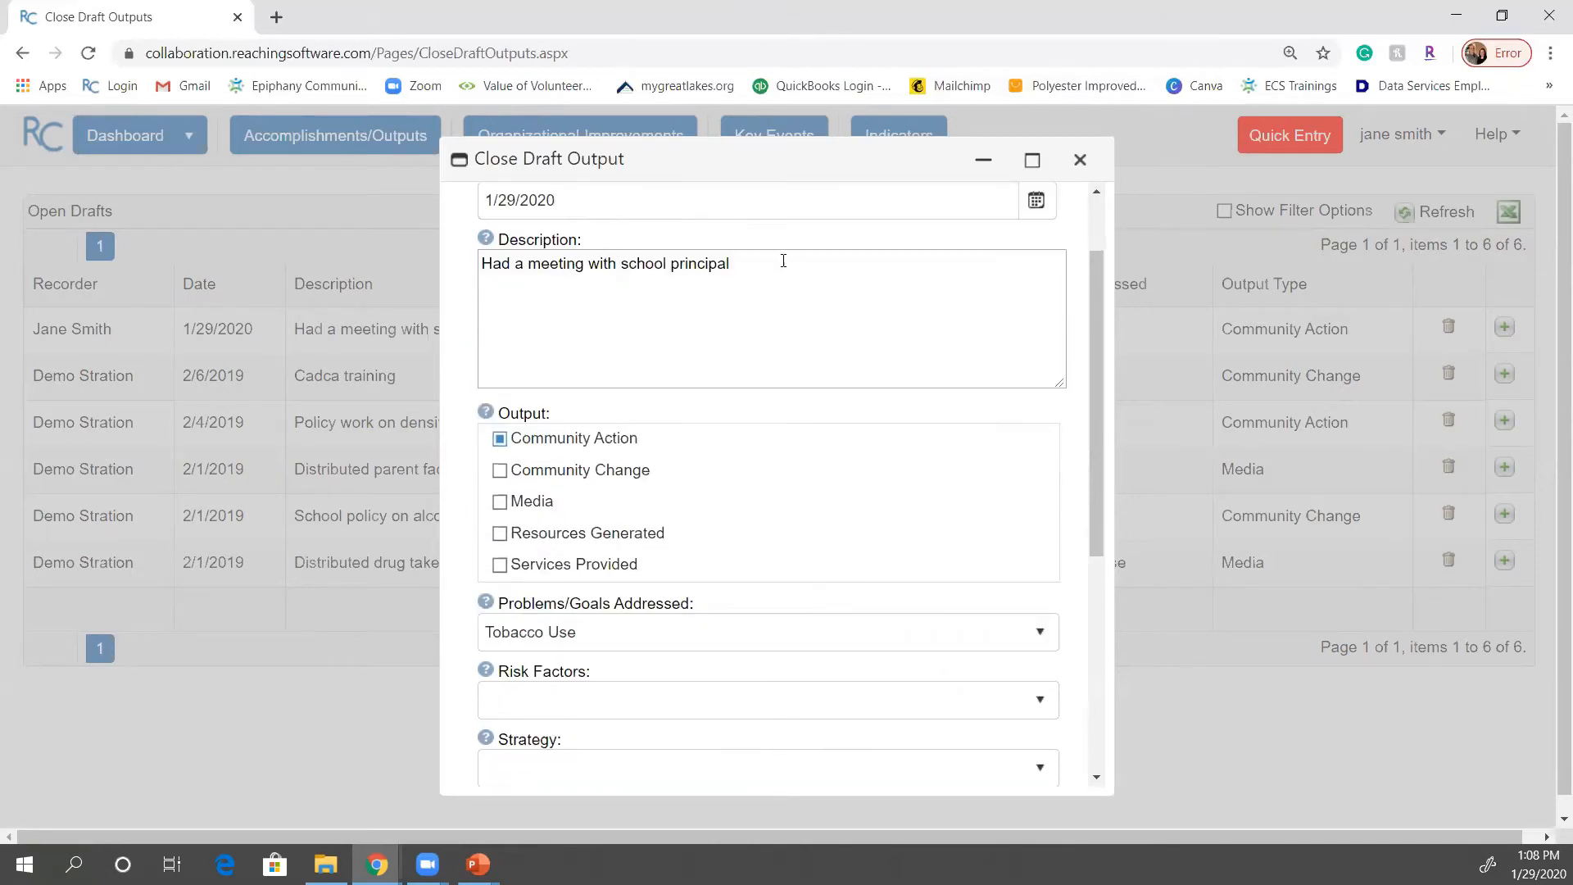
left_click(783, 261)
type("to ")
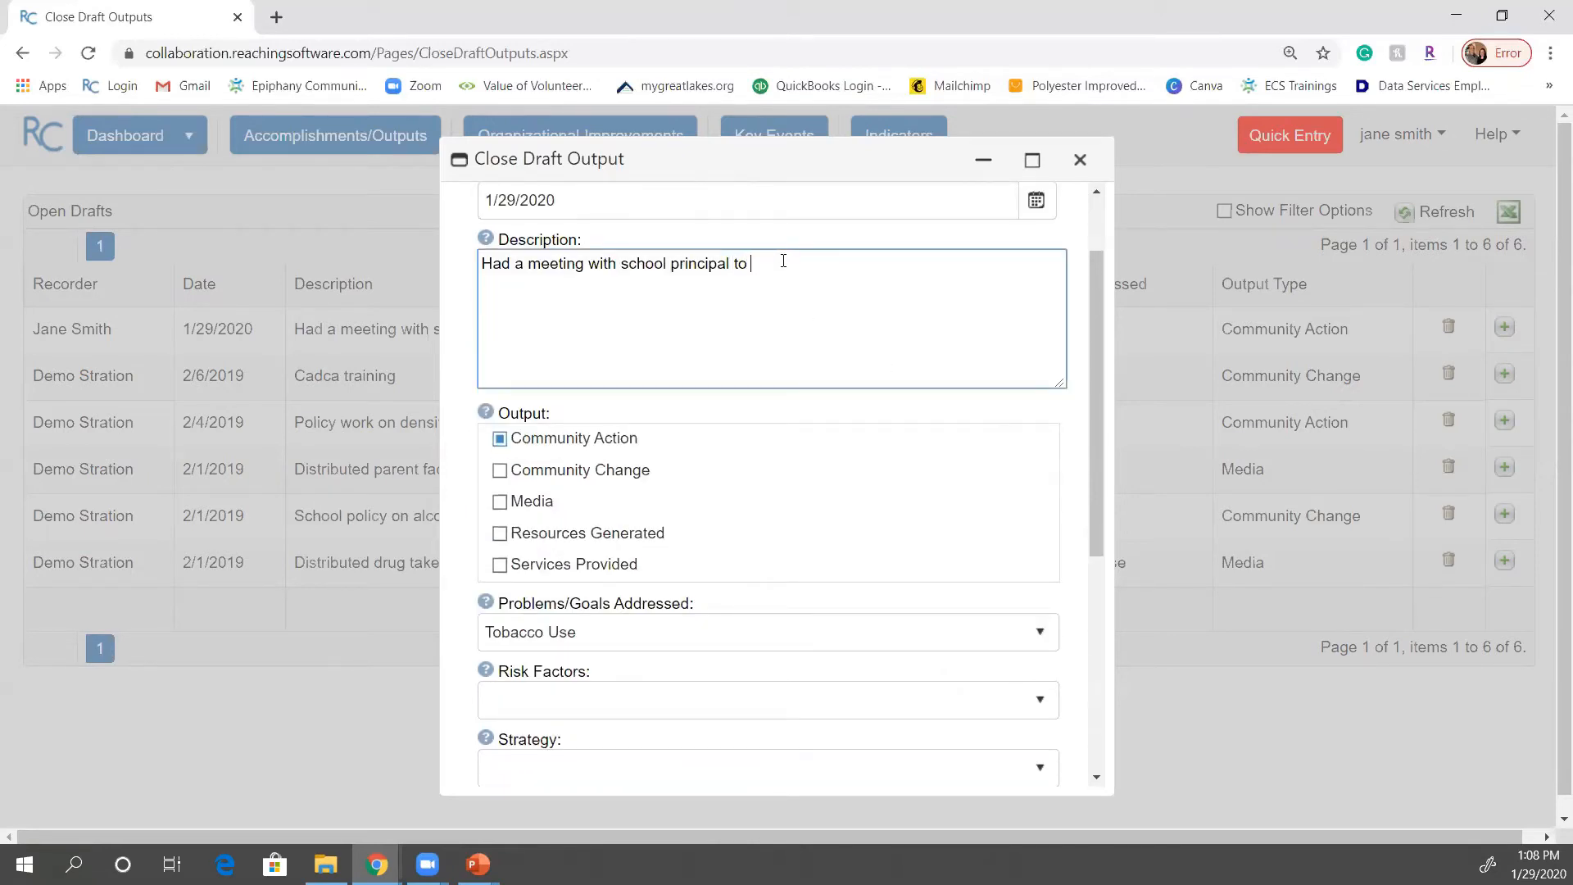
type("talk aout new tobacco polic")
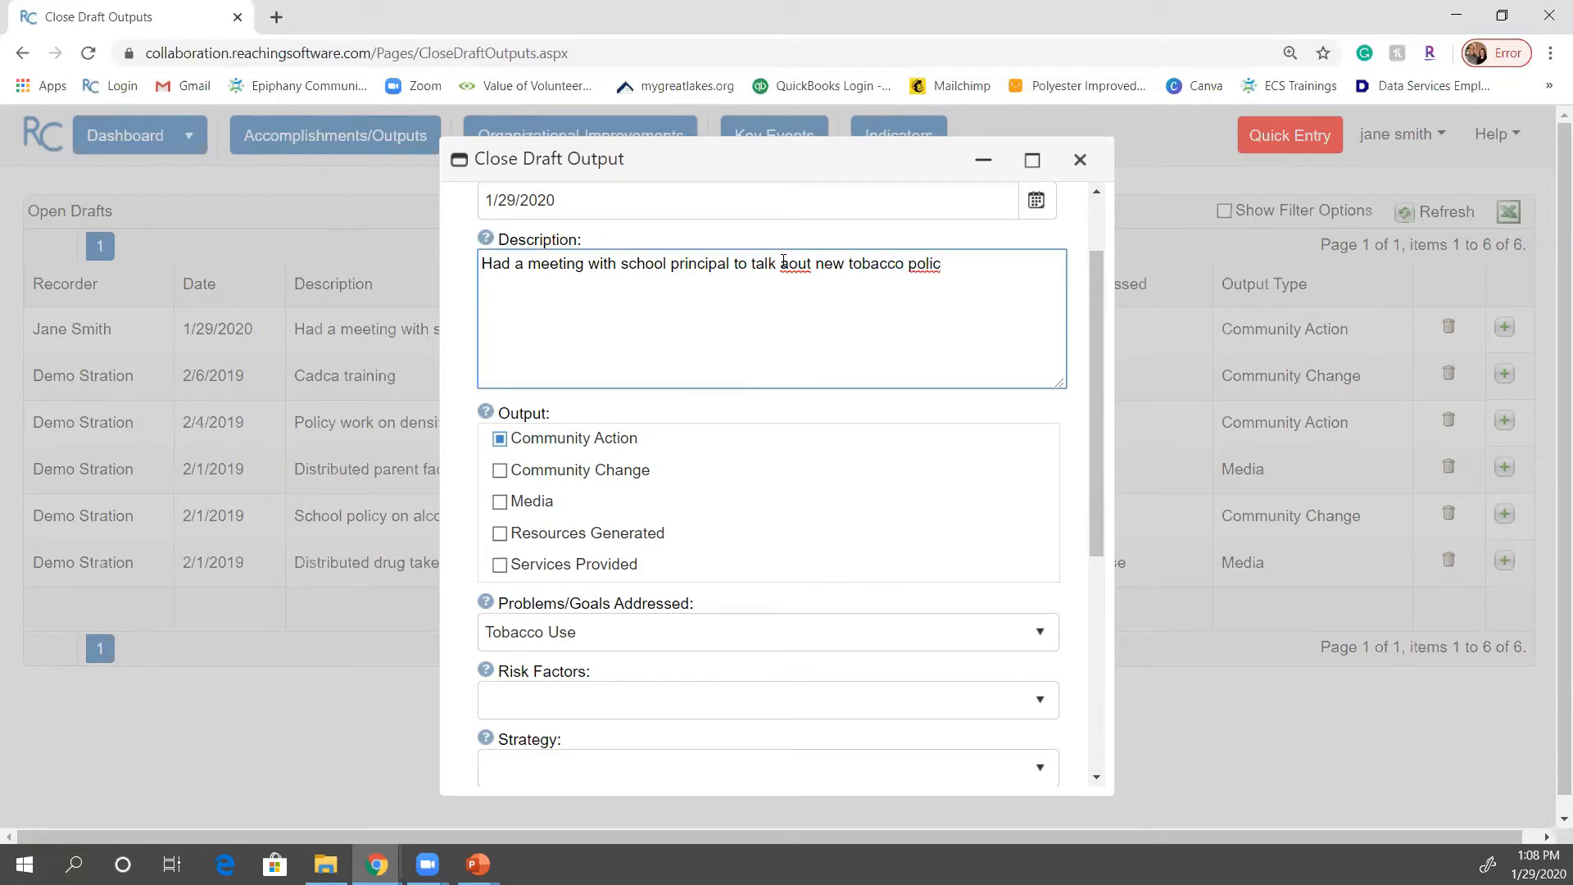
type("y.....")
right_click(795, 265)
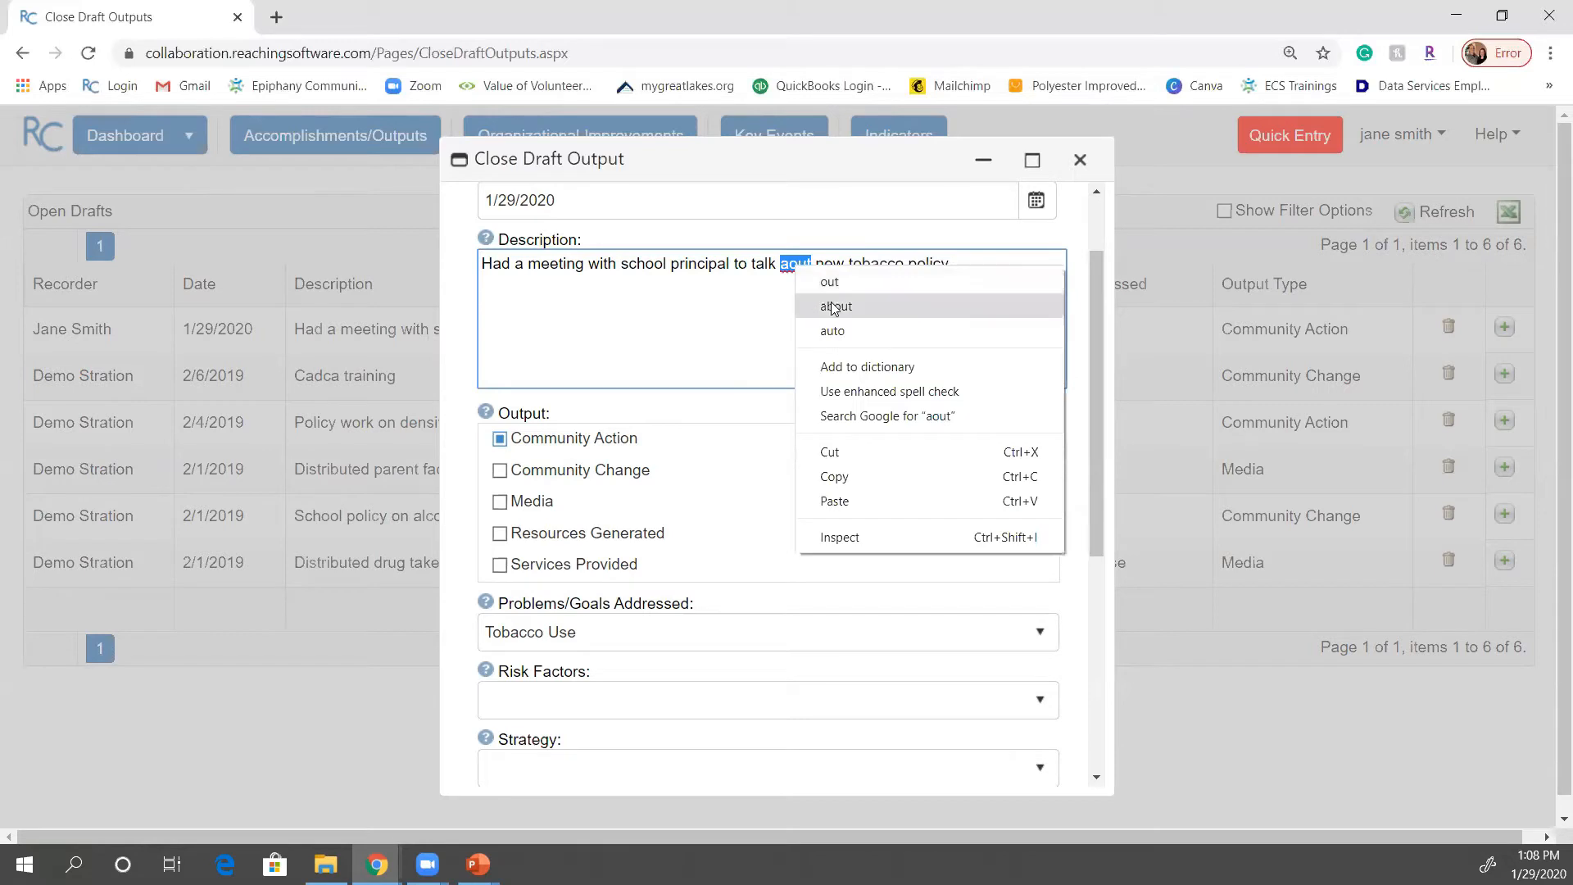
left_click(833, 305)
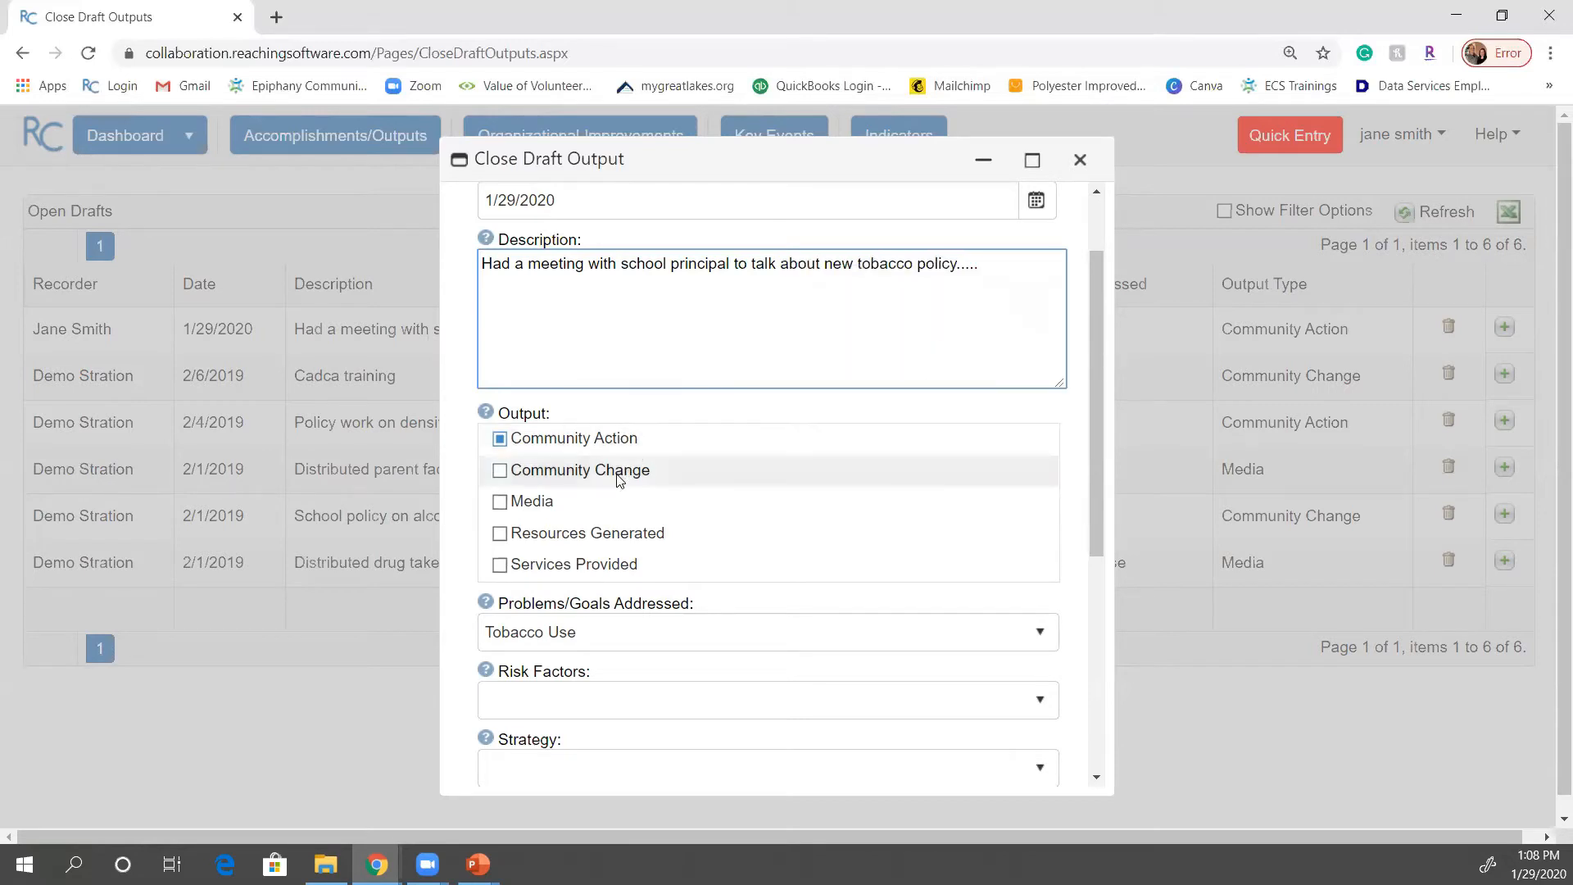
Step: Try adding Resources Generated and Media as output types to see their extra fields, and clear both again
left_click(501, 537)
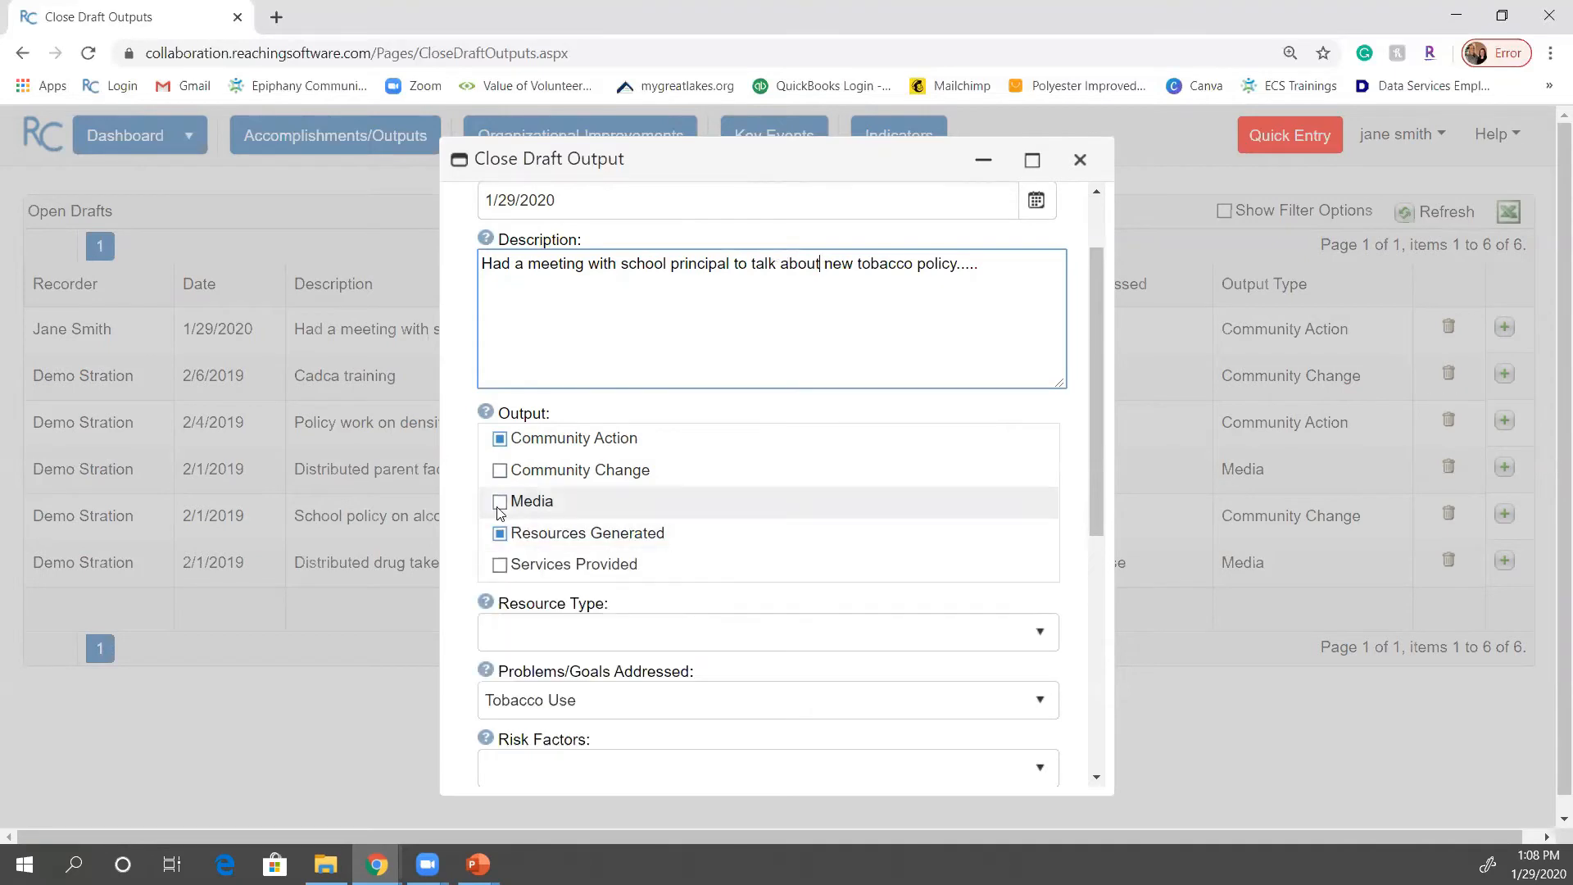
left_click(500, 505)
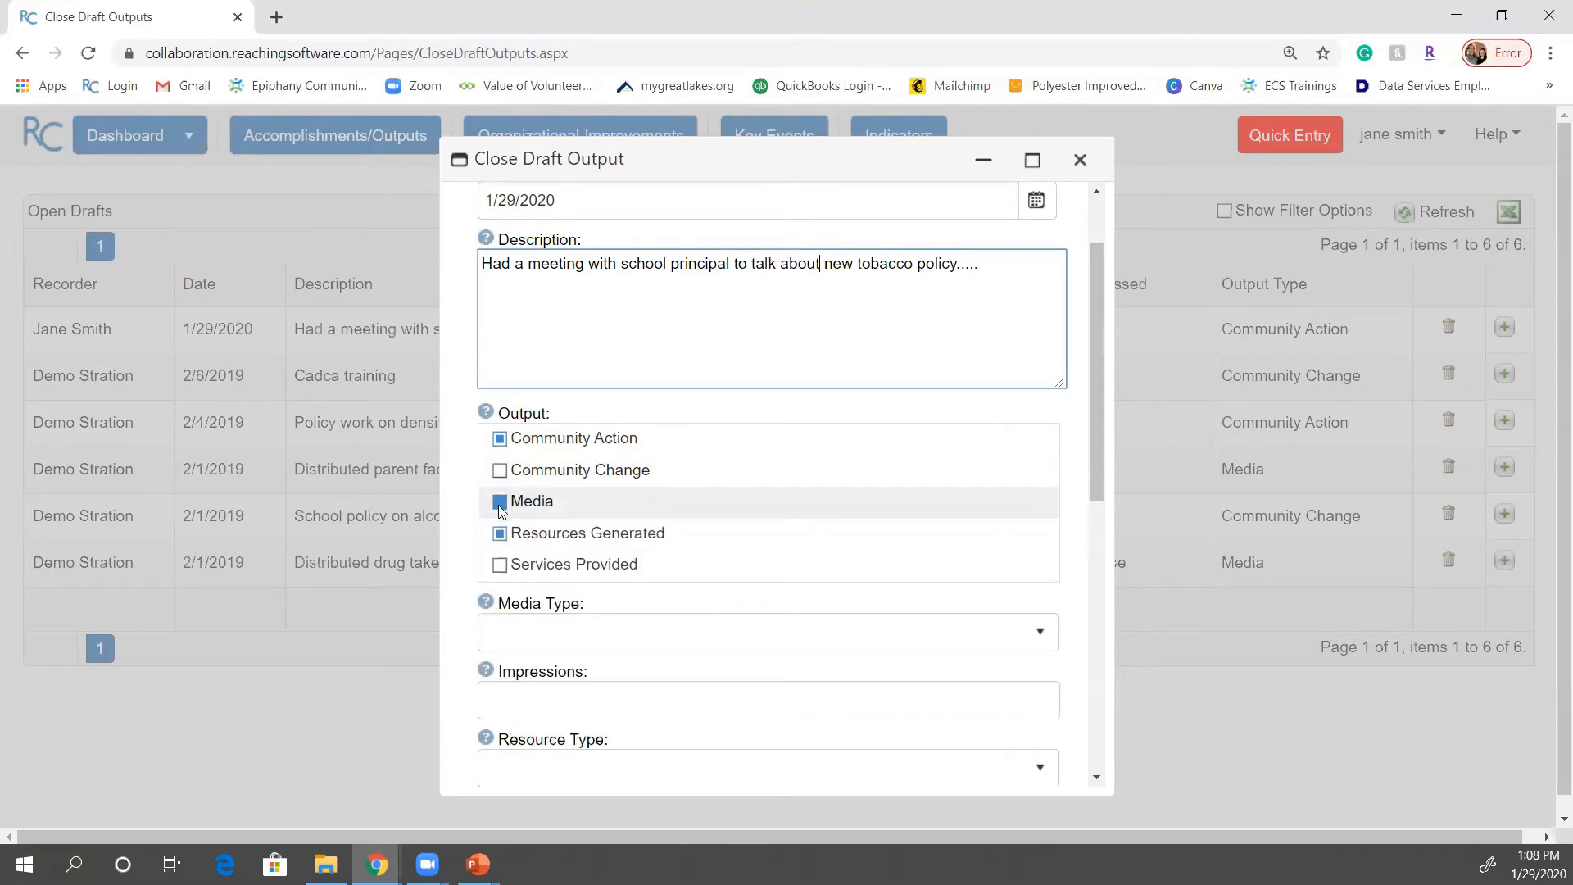
left_click(500, 502)
left_click(501, 534)
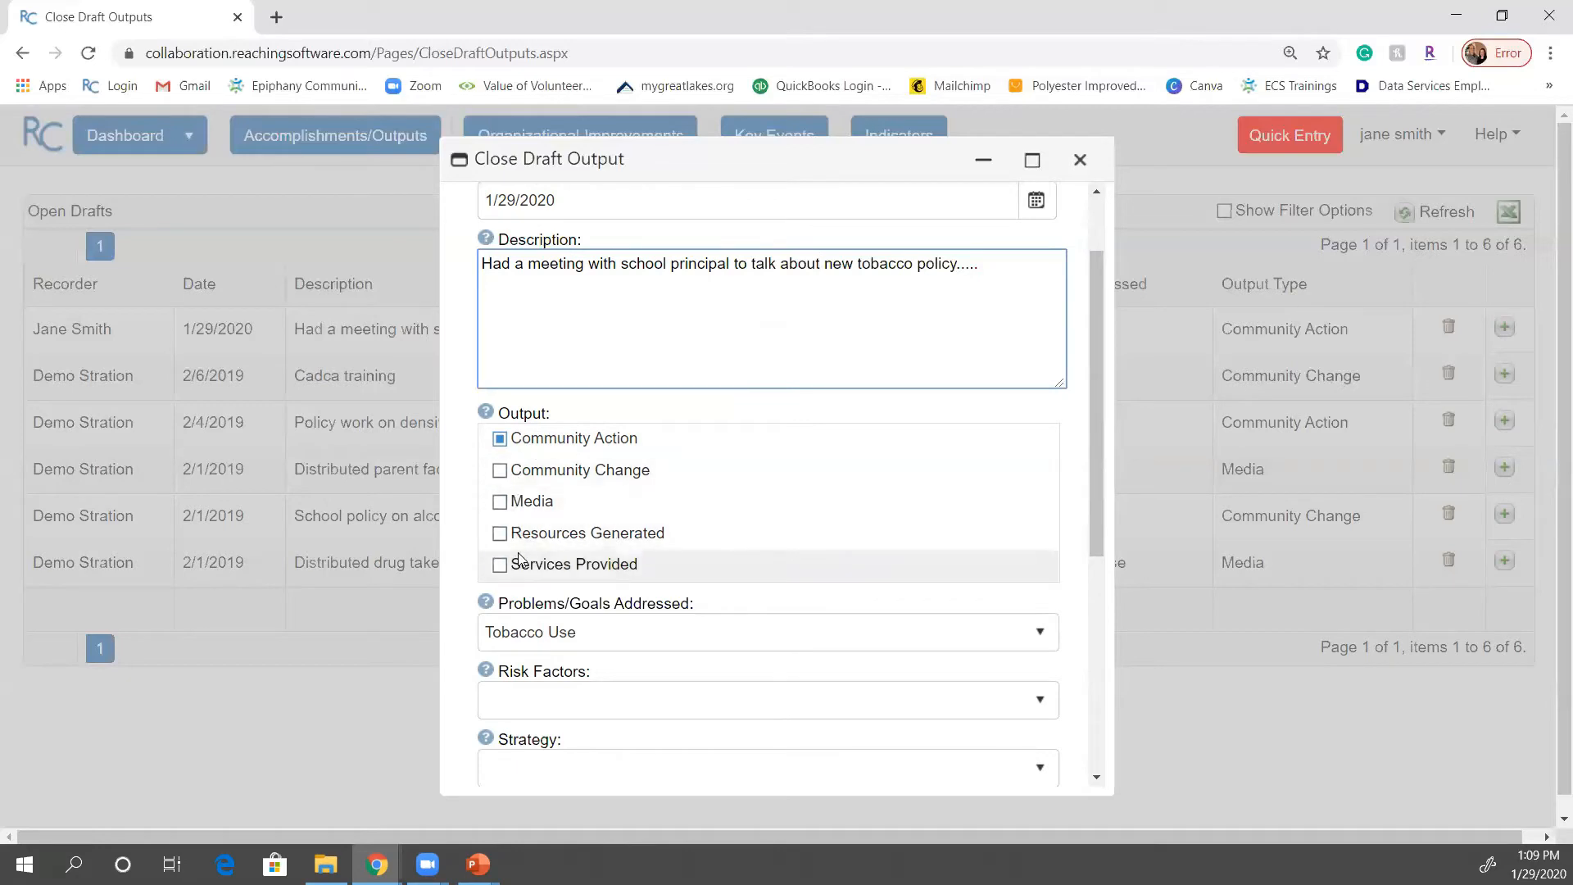
Step: Try Access to tobacco as the draft's risk factor and look at its local condition choices
scroll(508, 536, "down", 3)
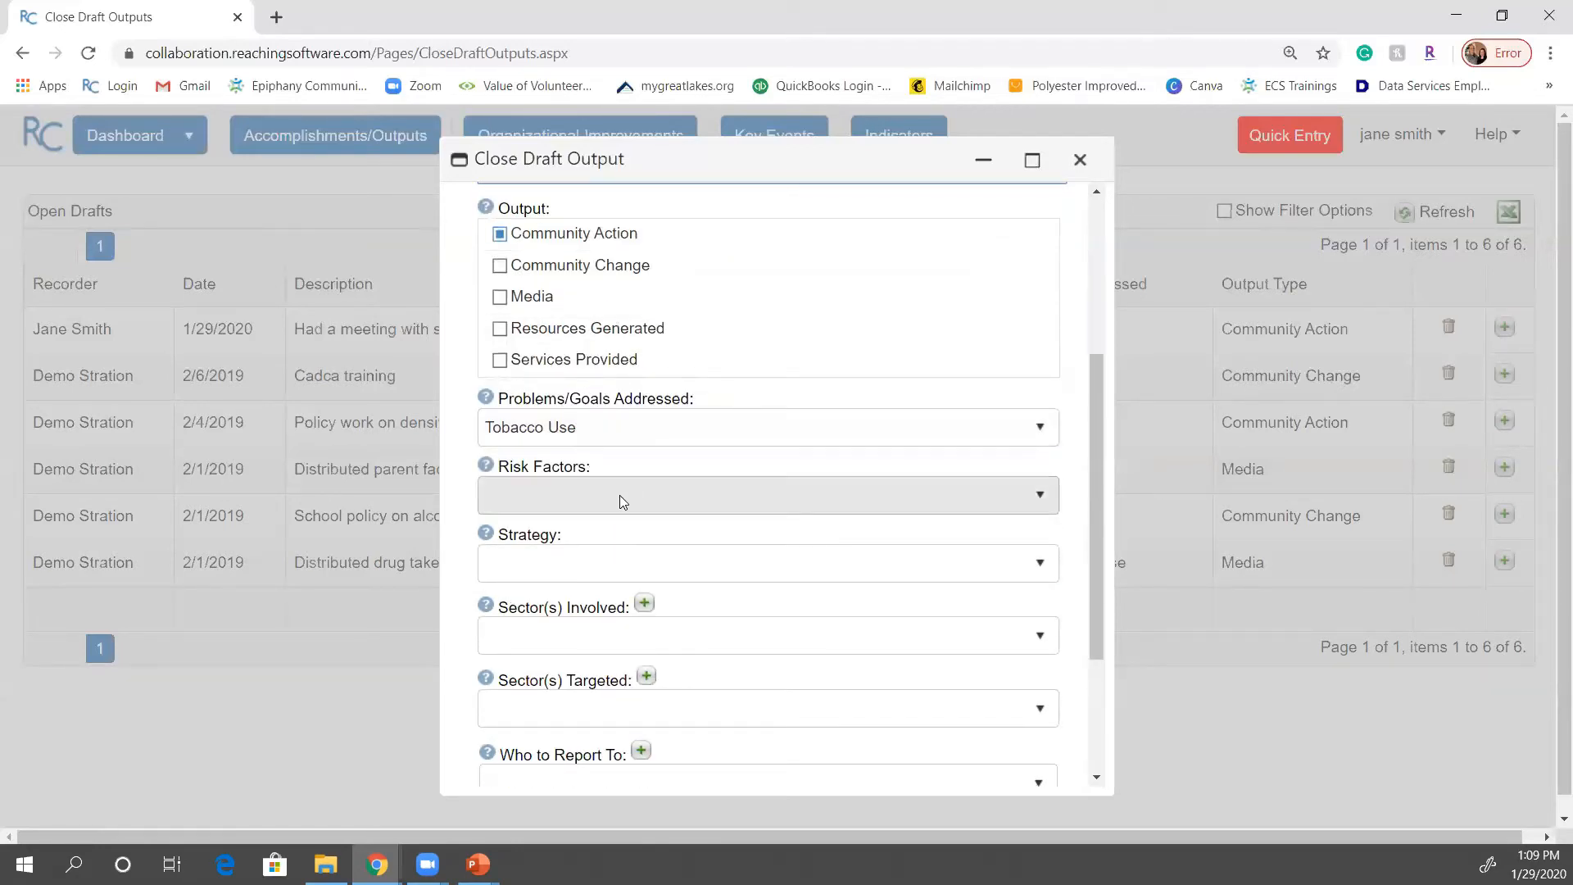
scroll(619, 494, "down", 1)
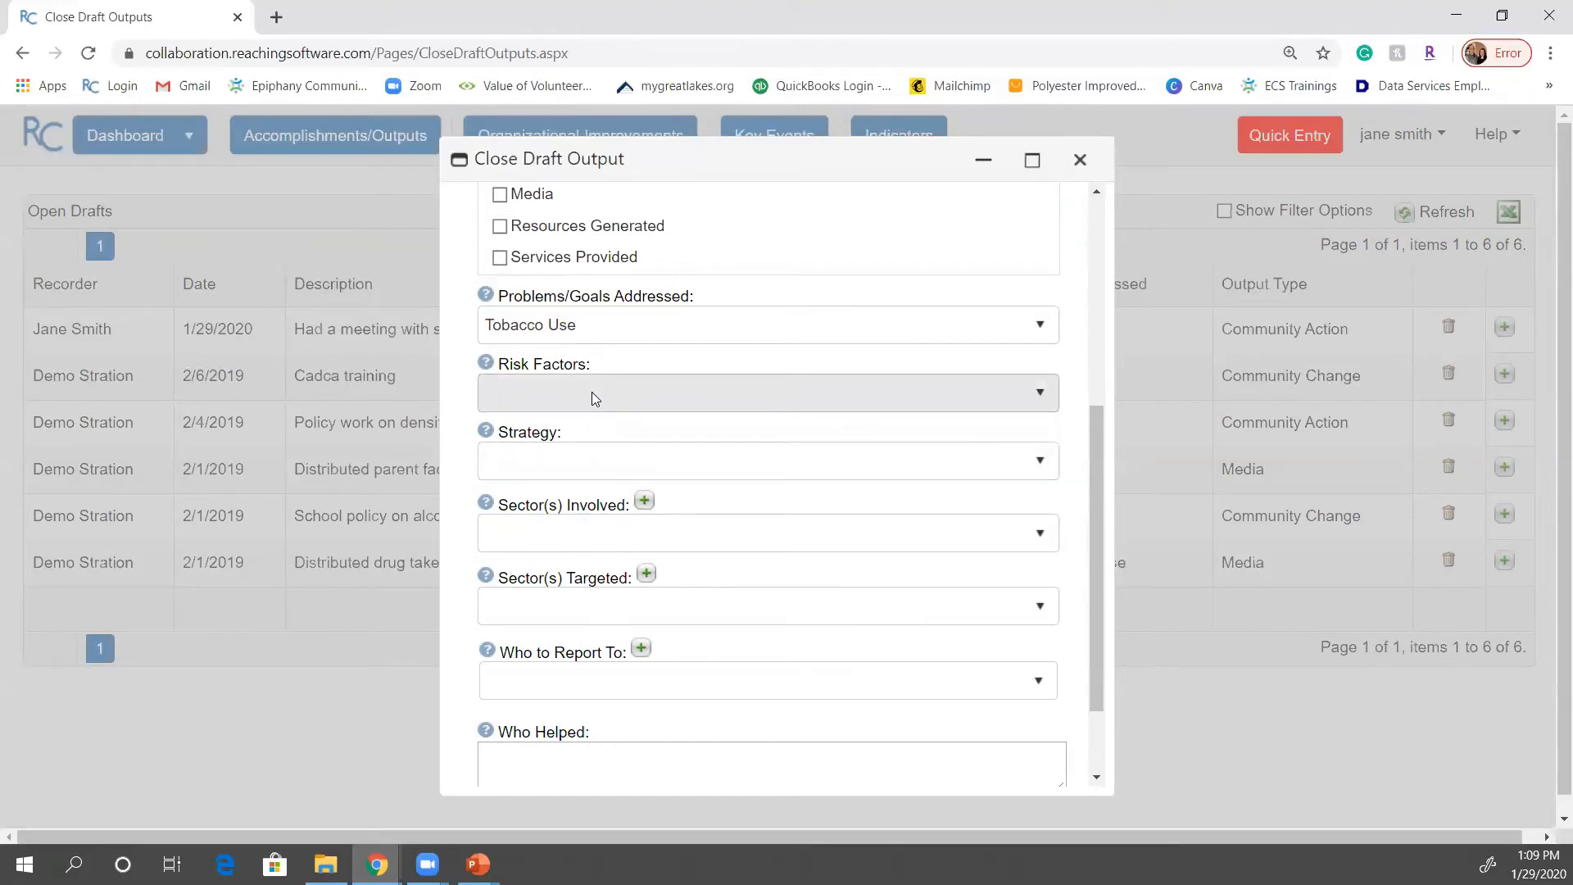
scroll(631, 485, "down", 1)
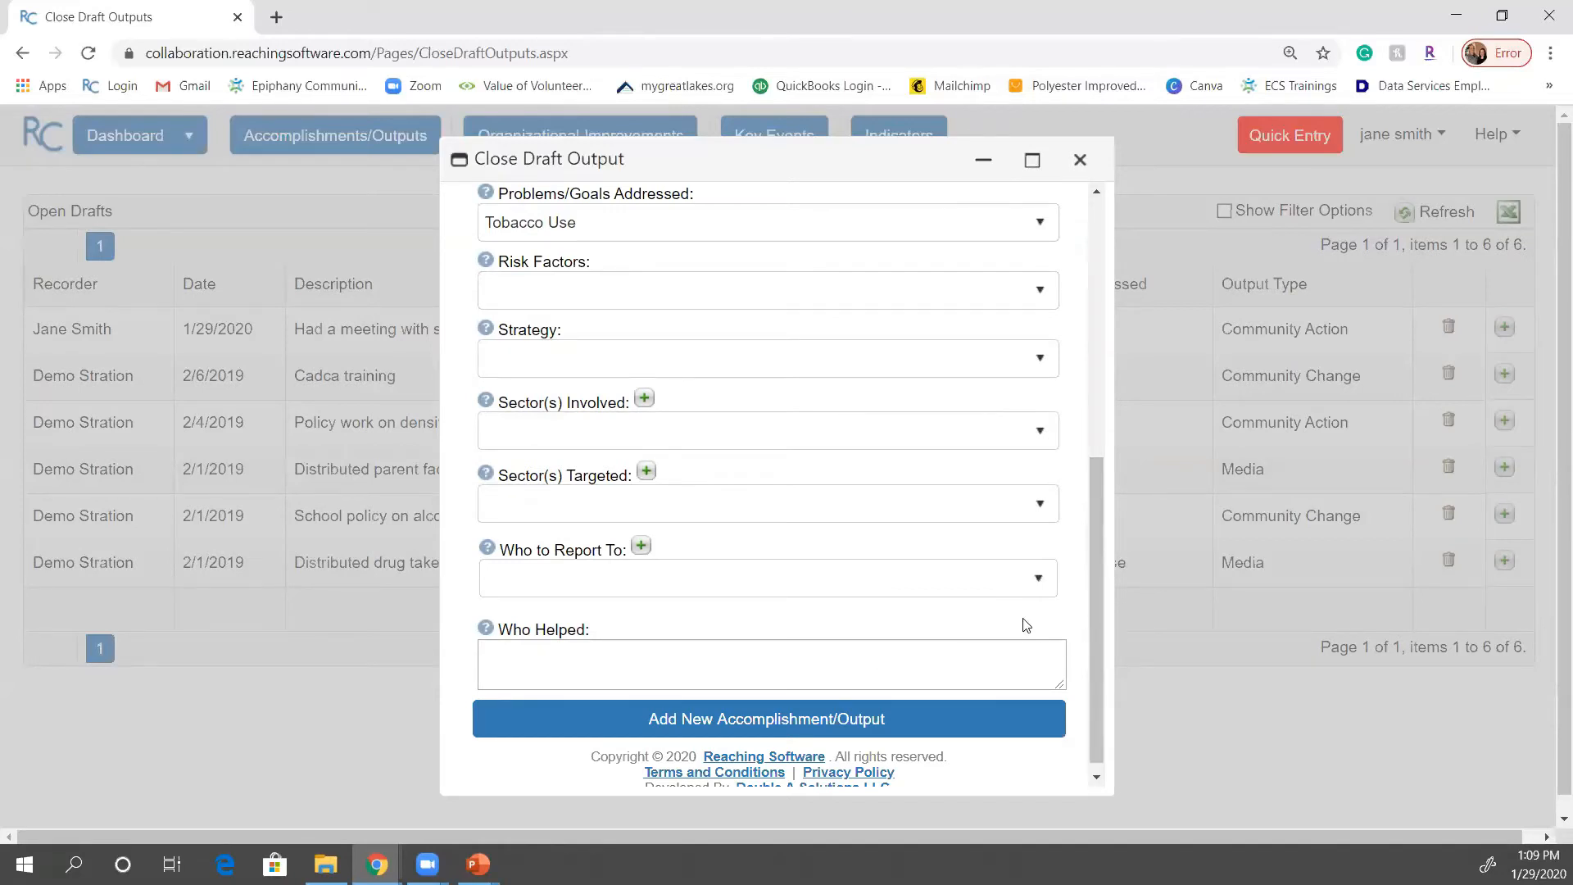
scroll(1034, 627, "up", 3)
left_click(906, 607)
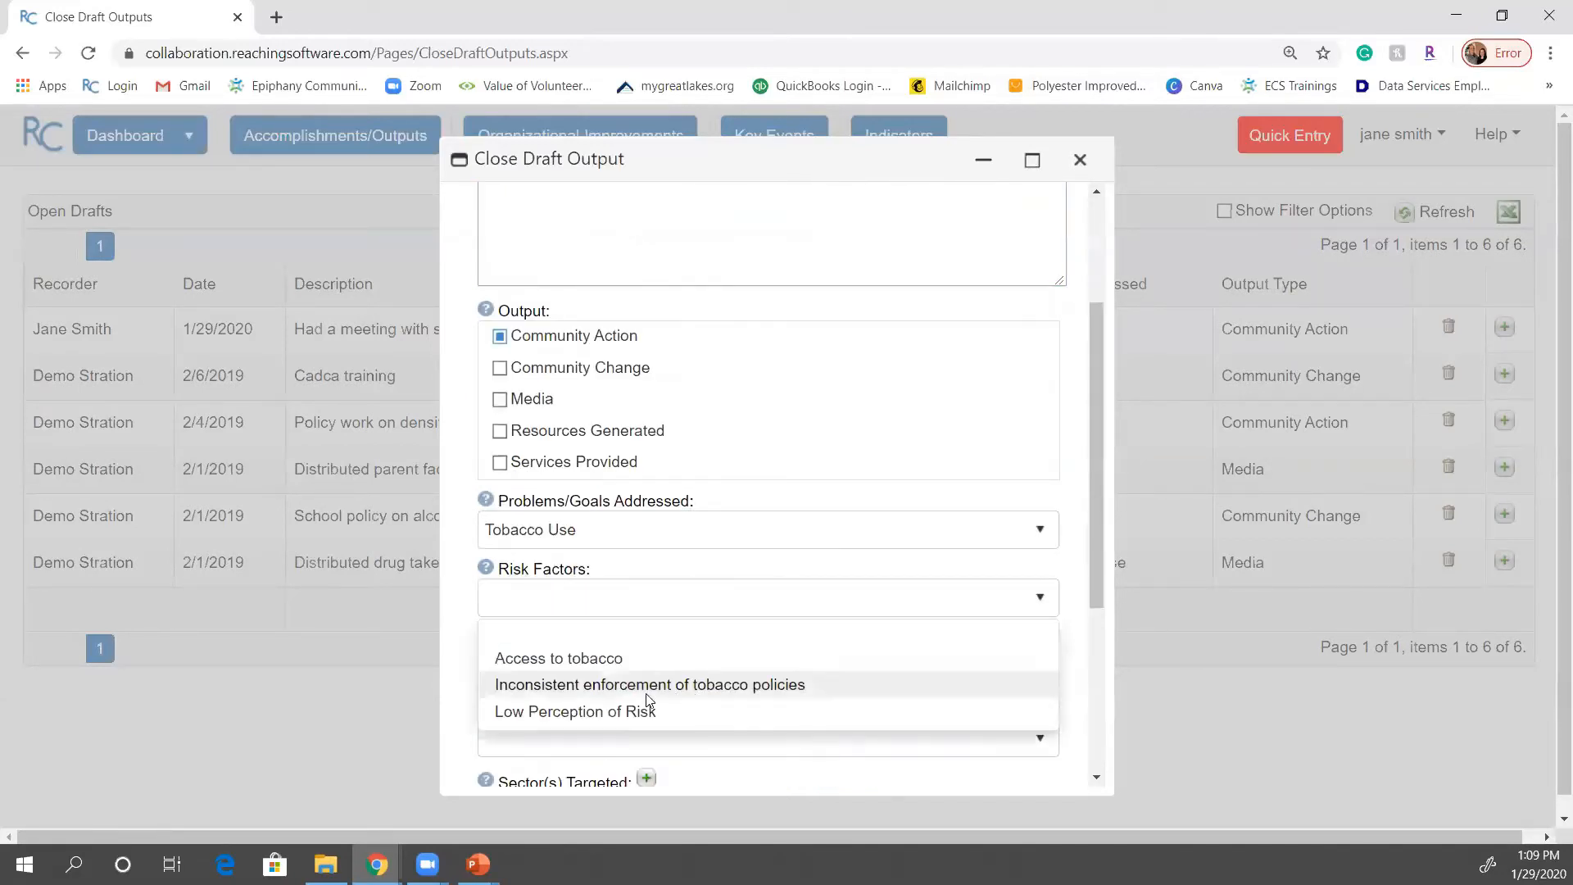
left_click(556, 658)
left_click(553, 664)
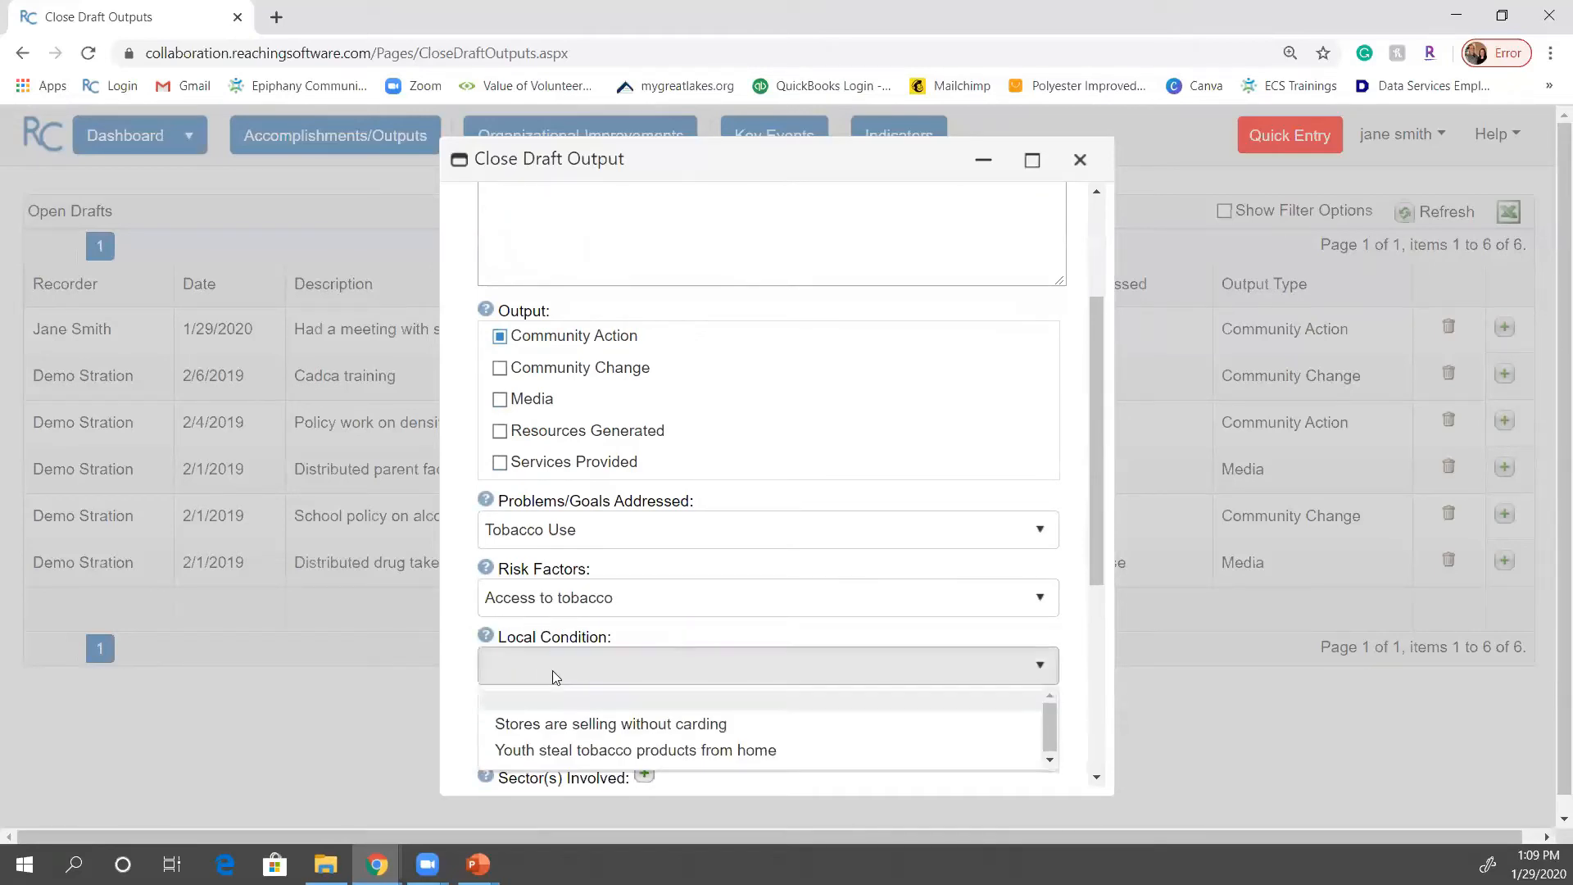
Step: Set the risk factor to Inconsistent enforcement of tobacco policies and the local condition to Failure to monitor/enforce consequences on tobacco retailers
left_click(560, 605)
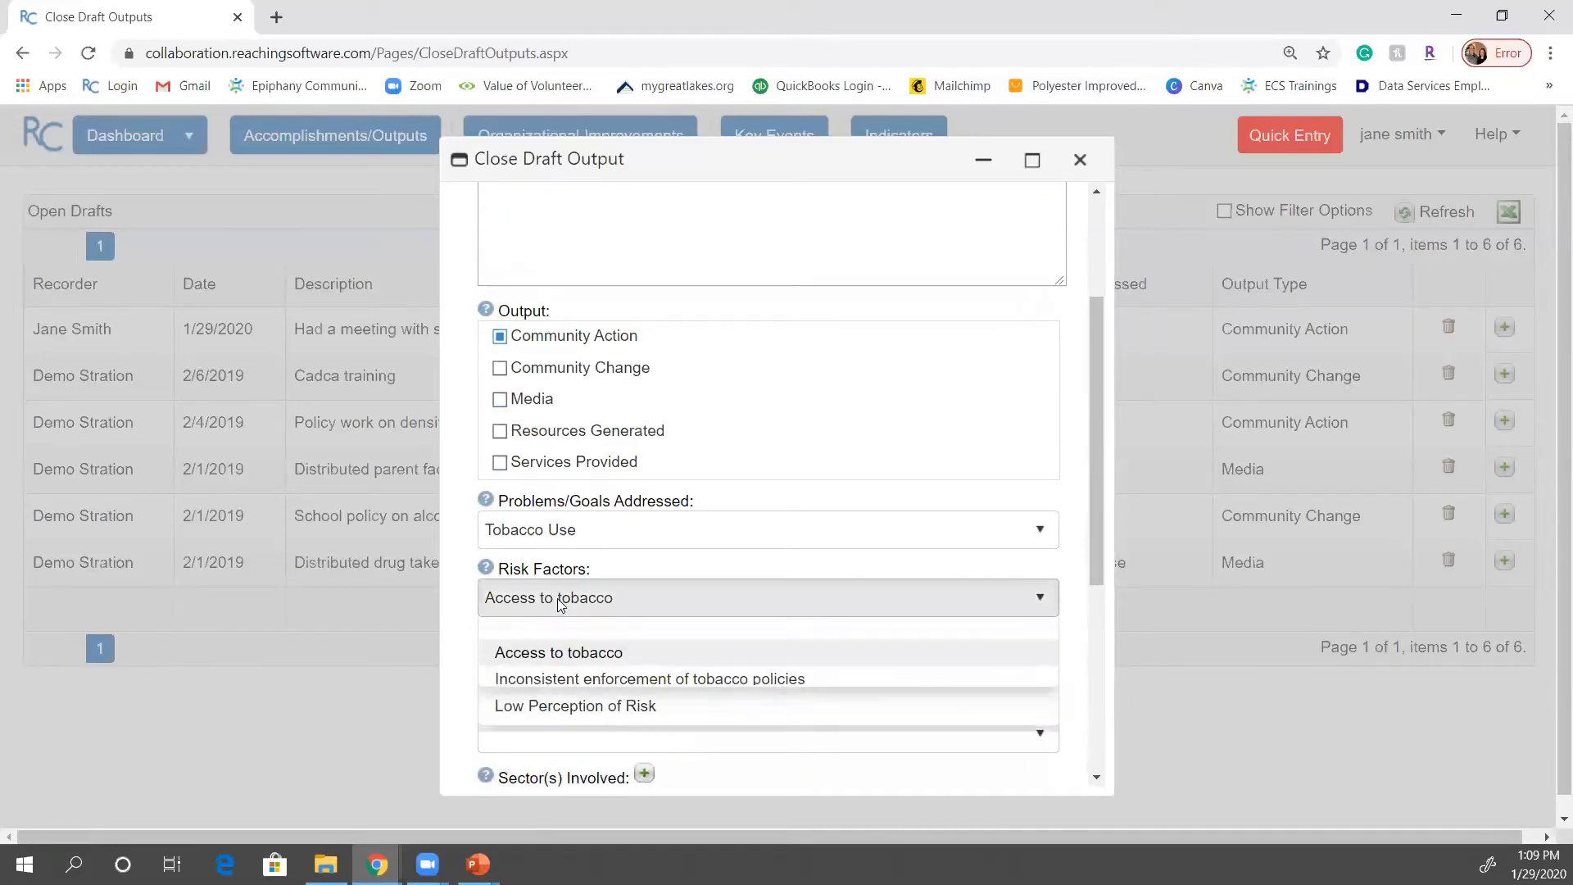
left_click(580, 687)
left_click(573, 663)
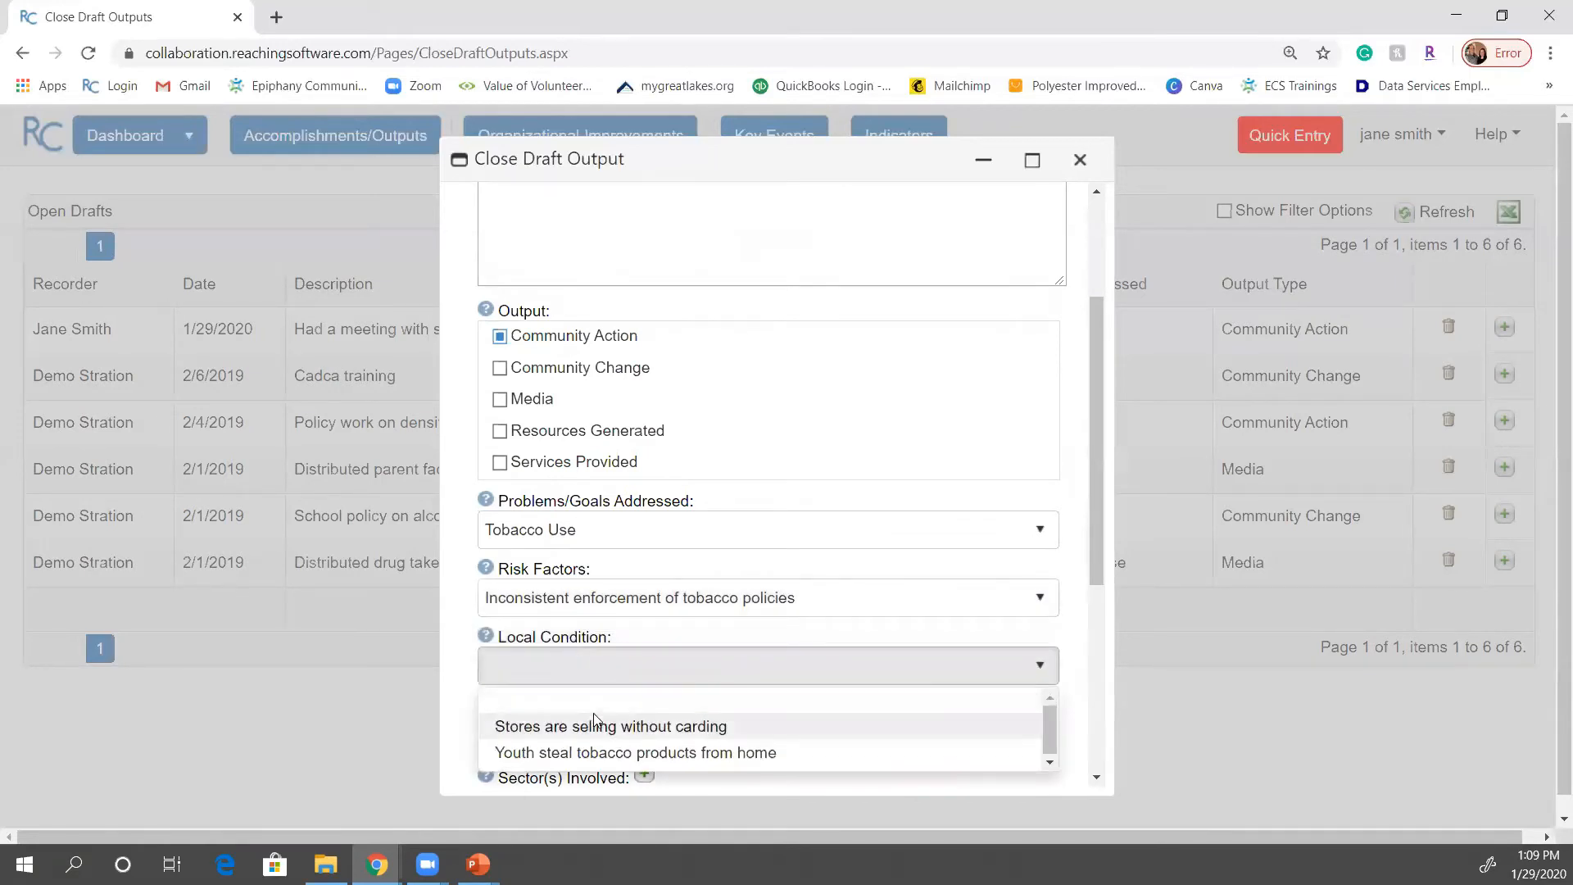
left_click(586, 674)
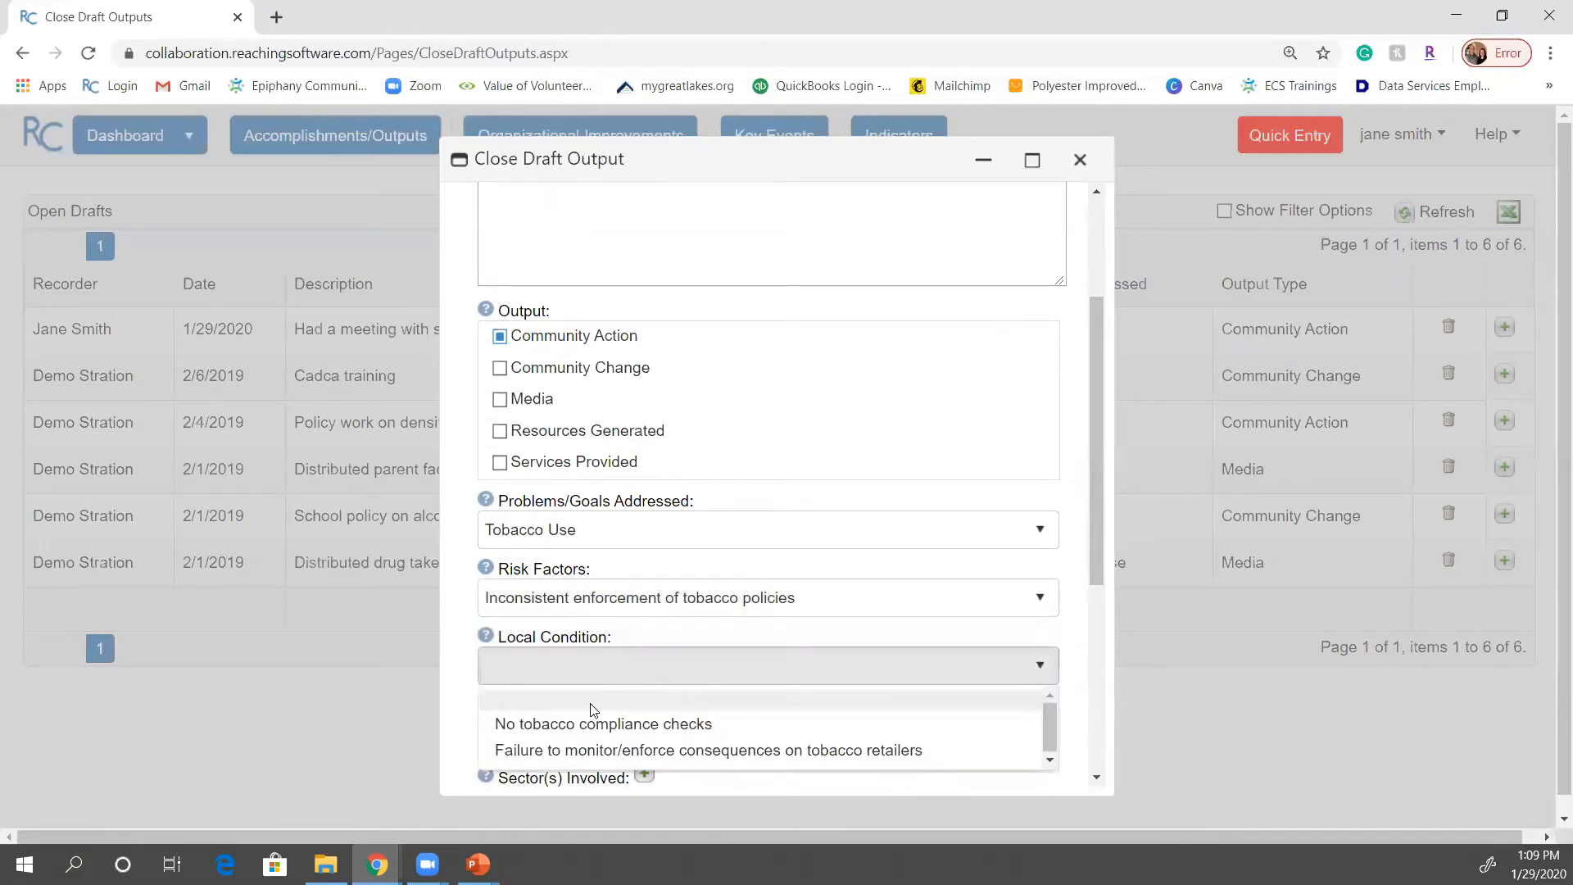
left_click(608, 752)
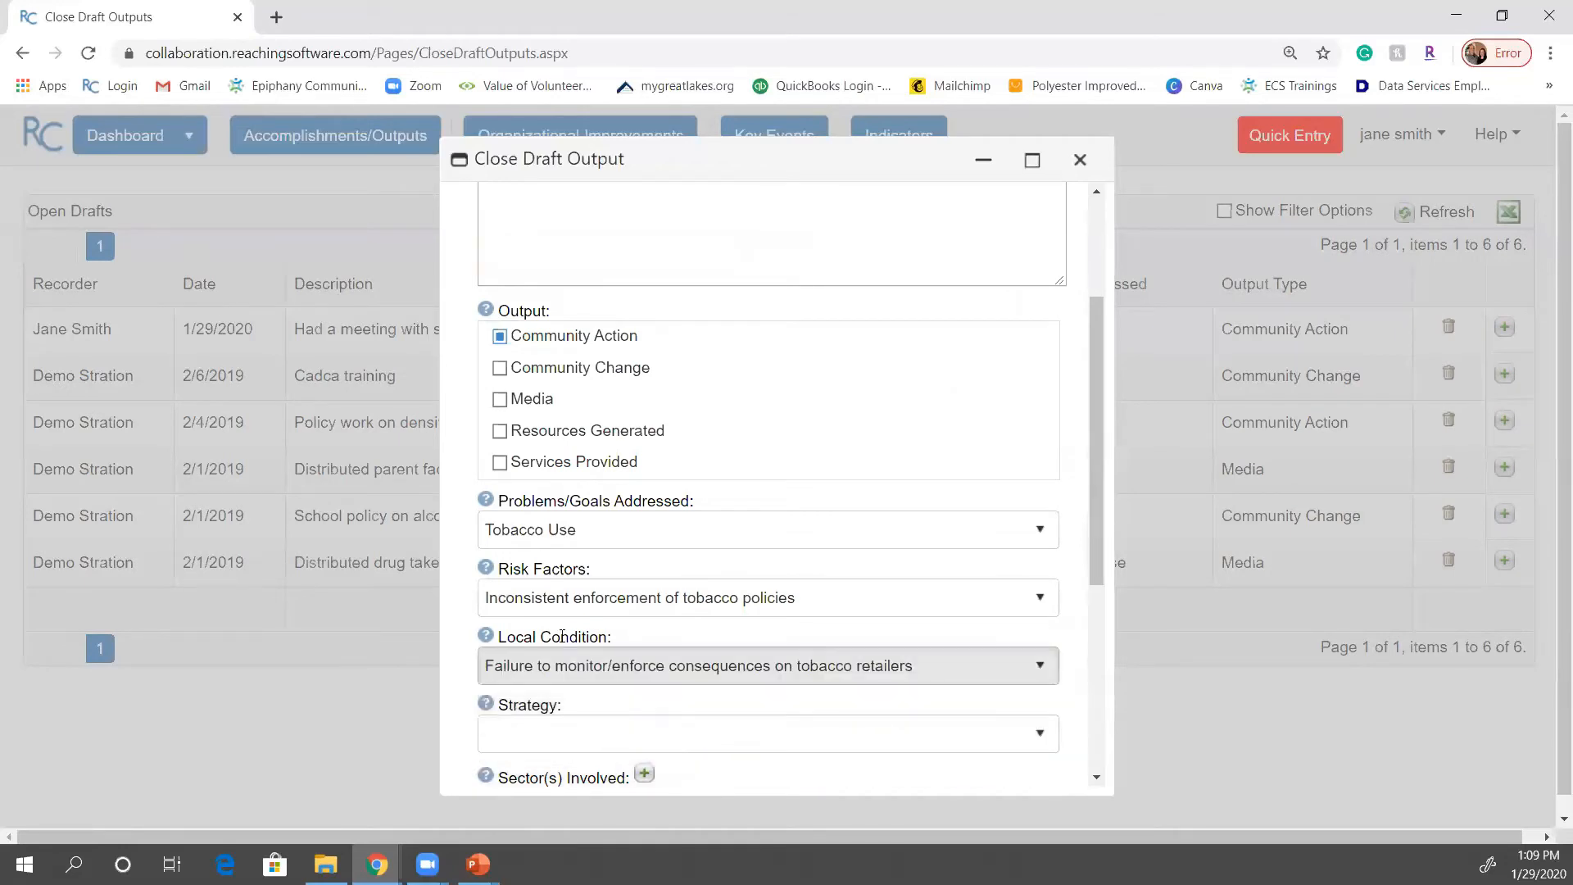
Step: Set the output's strategy to Providing Information
scroll(567, 505, "down", 2)
left_click(616, 528)
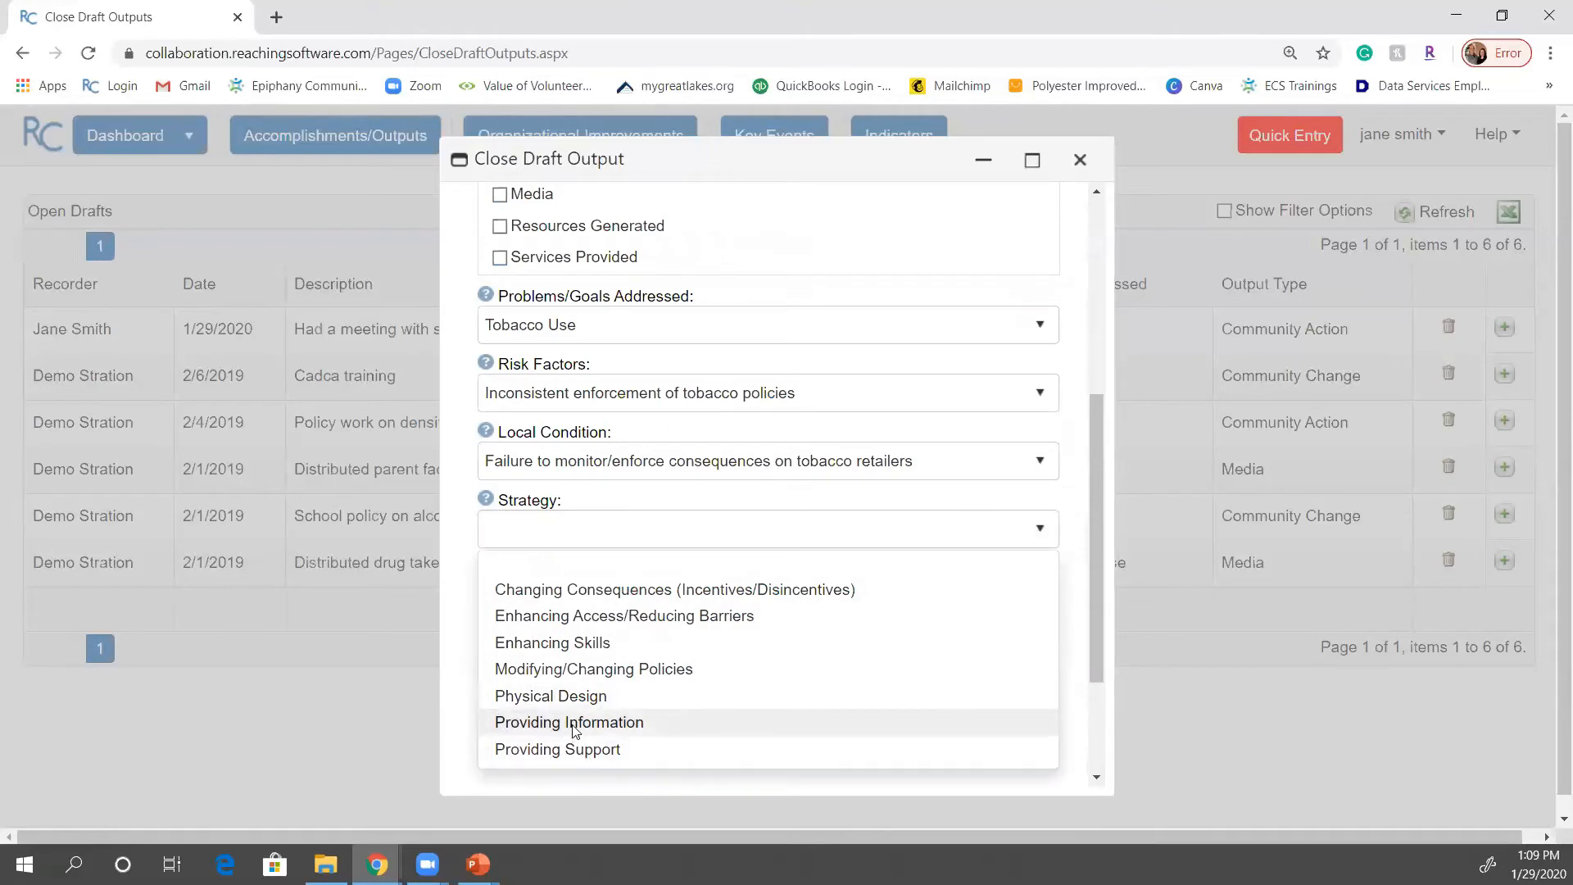
left_click(574, 724)
Step: Choose Youth as the sector involved and Substance Abuse Agency as the sector targeted
left_click(556, 613)
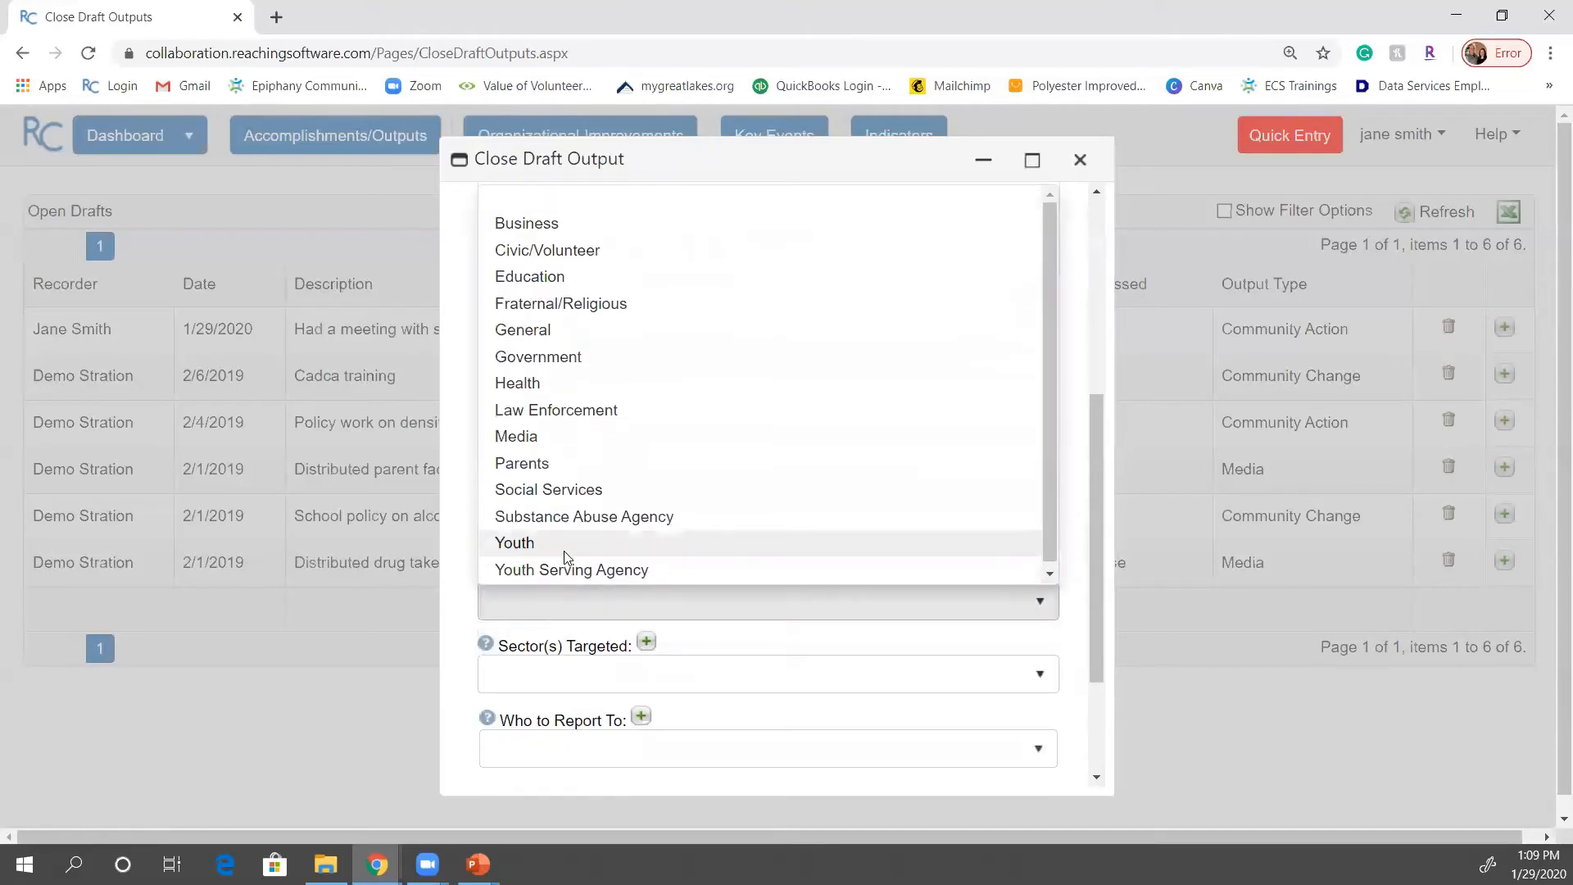
left_click(564, 553)
left_click(598, 668)
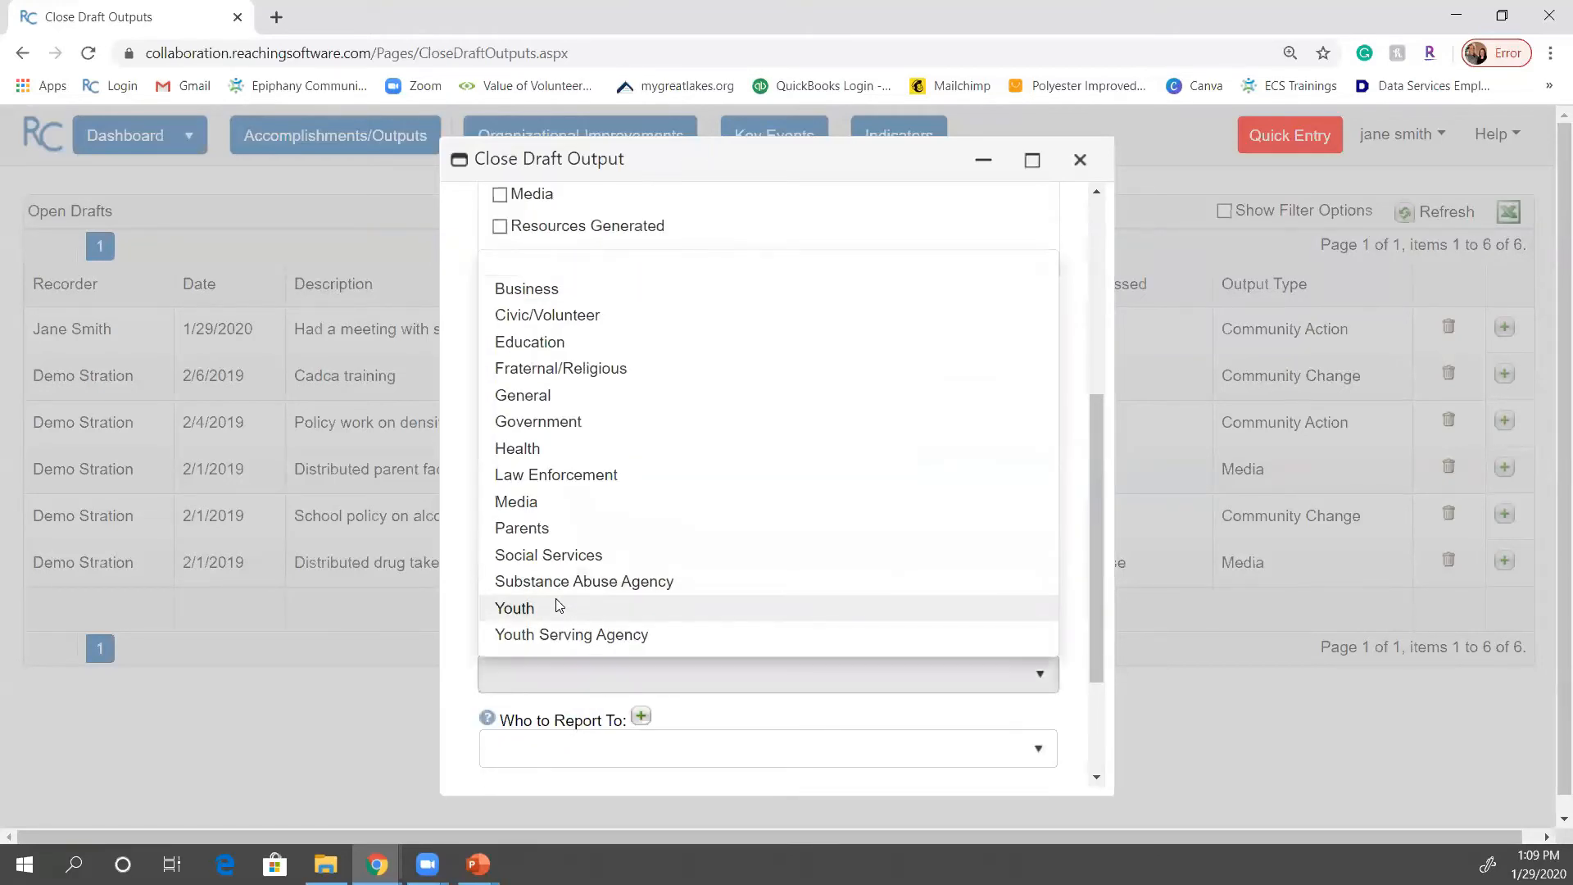
left_click(555, 584)
Step: Set Who to Report To to Local Grant and enter "DEmo" as who helped
left_click(631, 750)
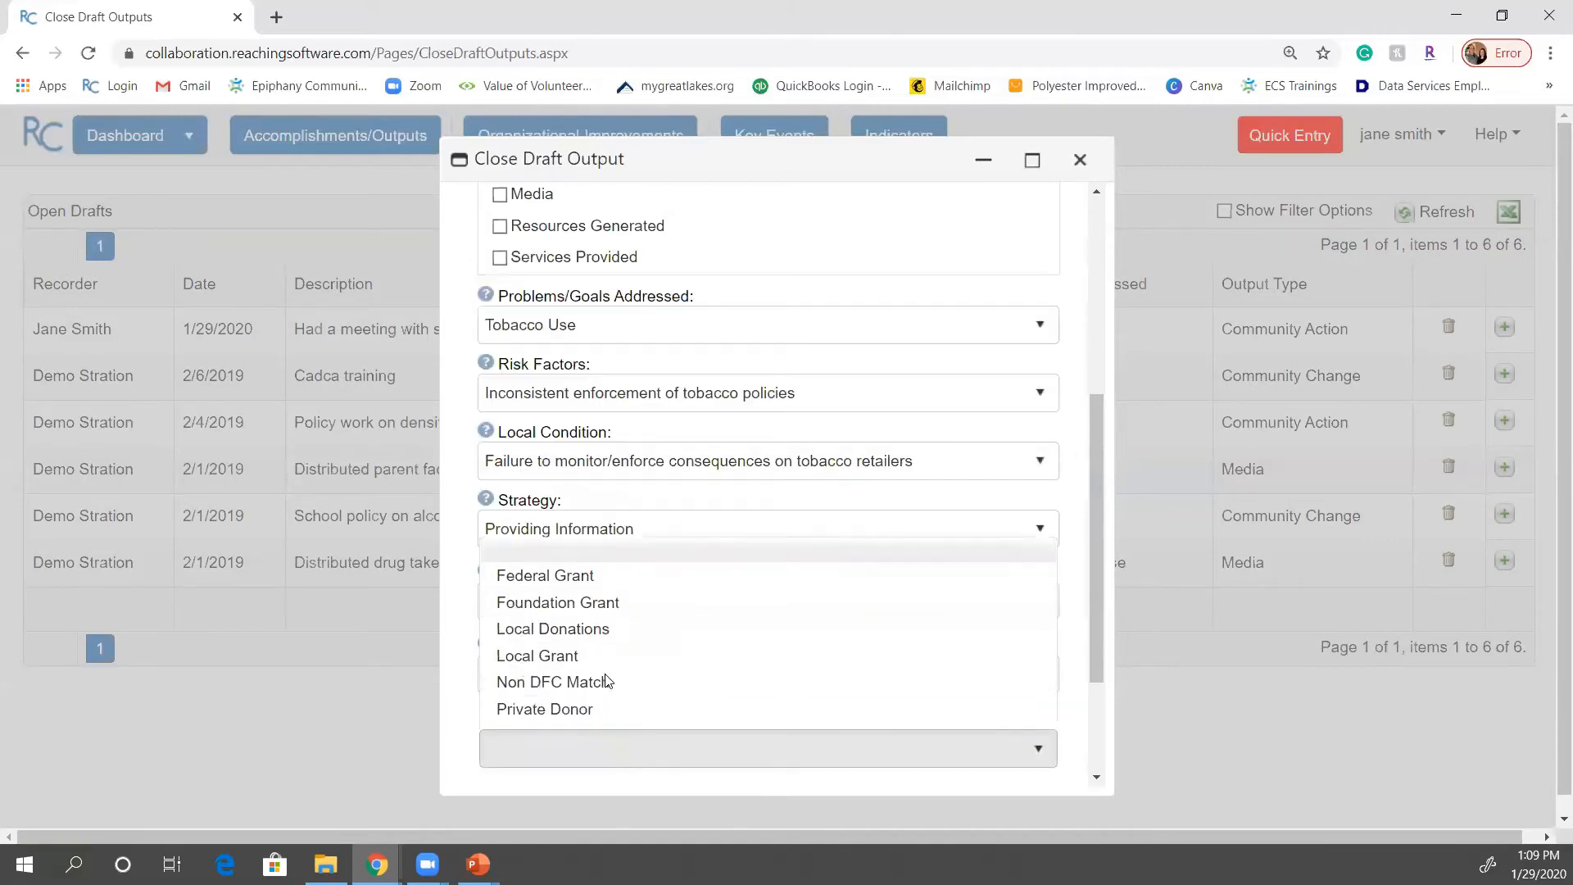
scroll(597, 664, "down", 1)
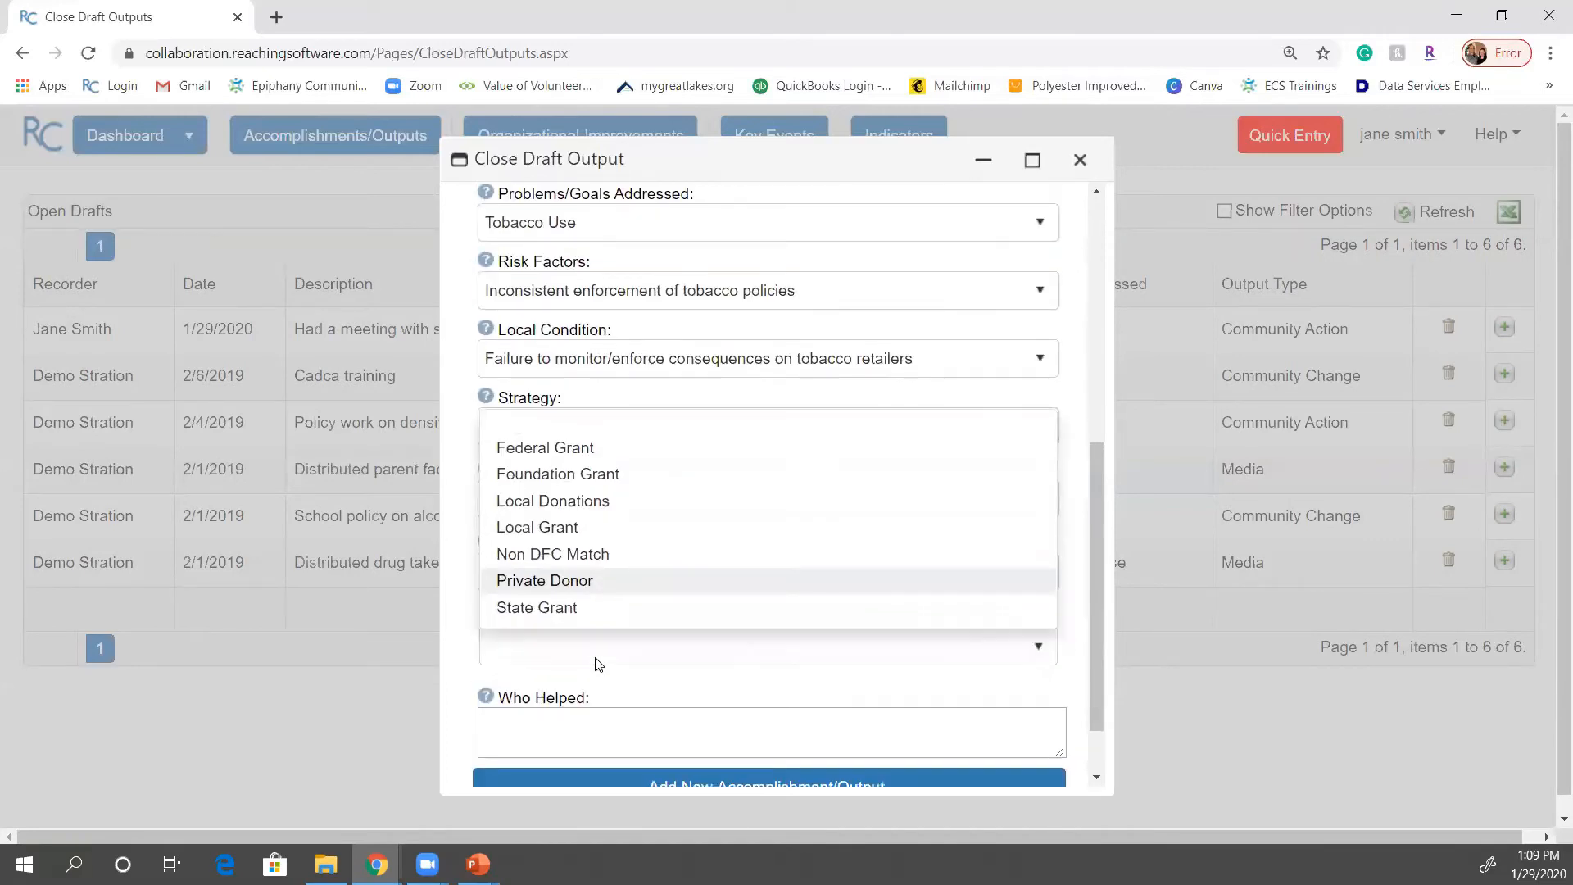
left_click(562, 527)
left_click(595, 726)
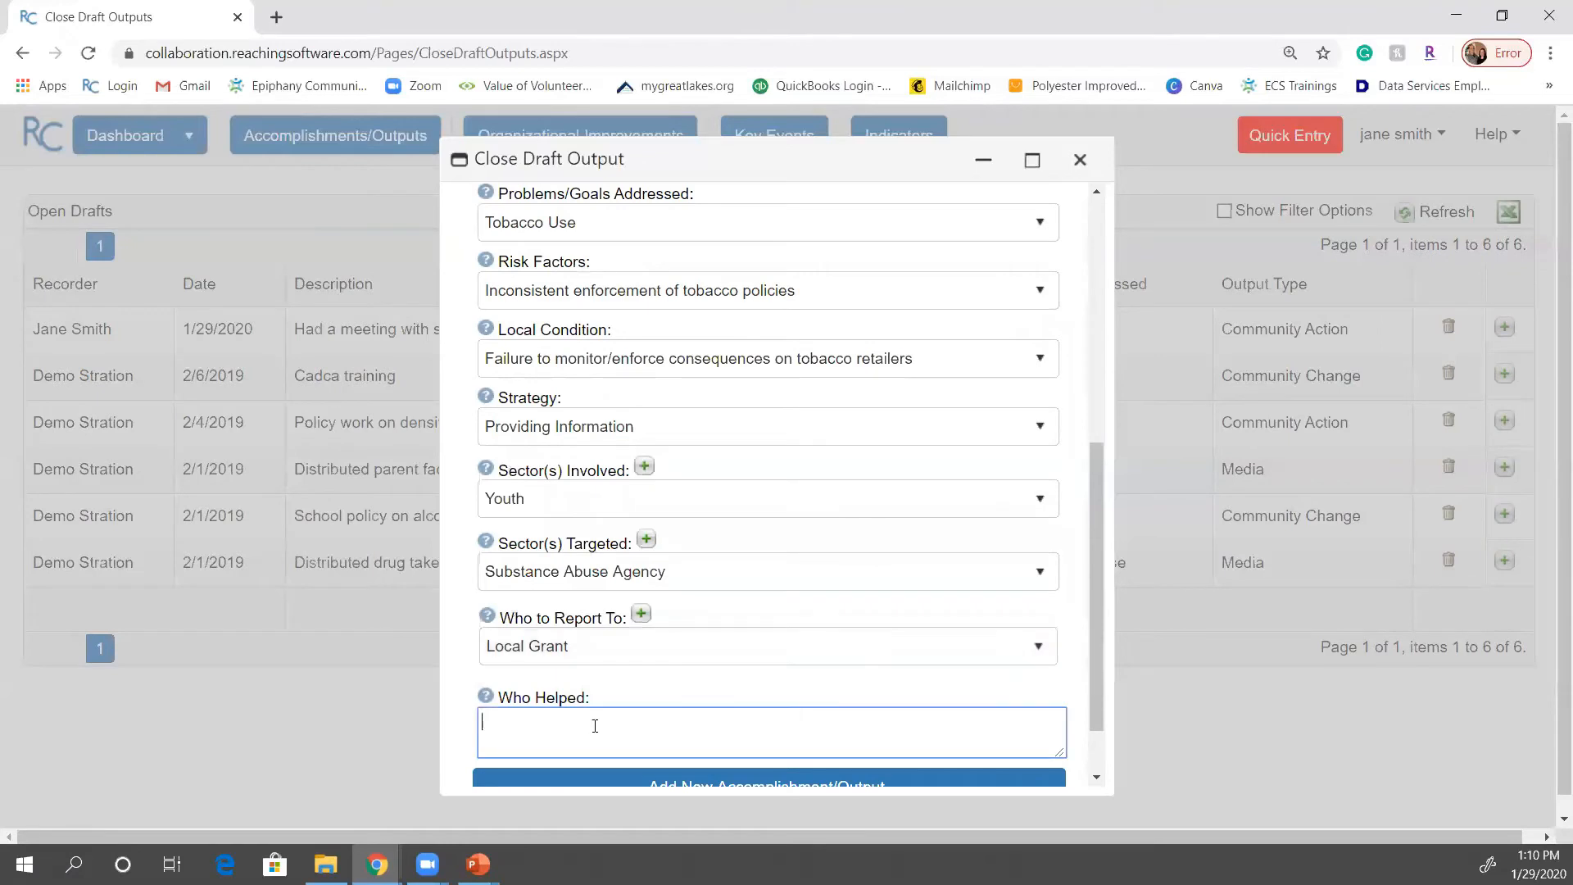
type("DEno")
key("BackSpace")
type("mo")
key("BackSpace")
key("BackSpace")
key("BackSpace")
type("mo")
Step: Add the completed draft as a new accomplishment/output and go to the Accomplishments/Outputs list
left_click(847, 789)
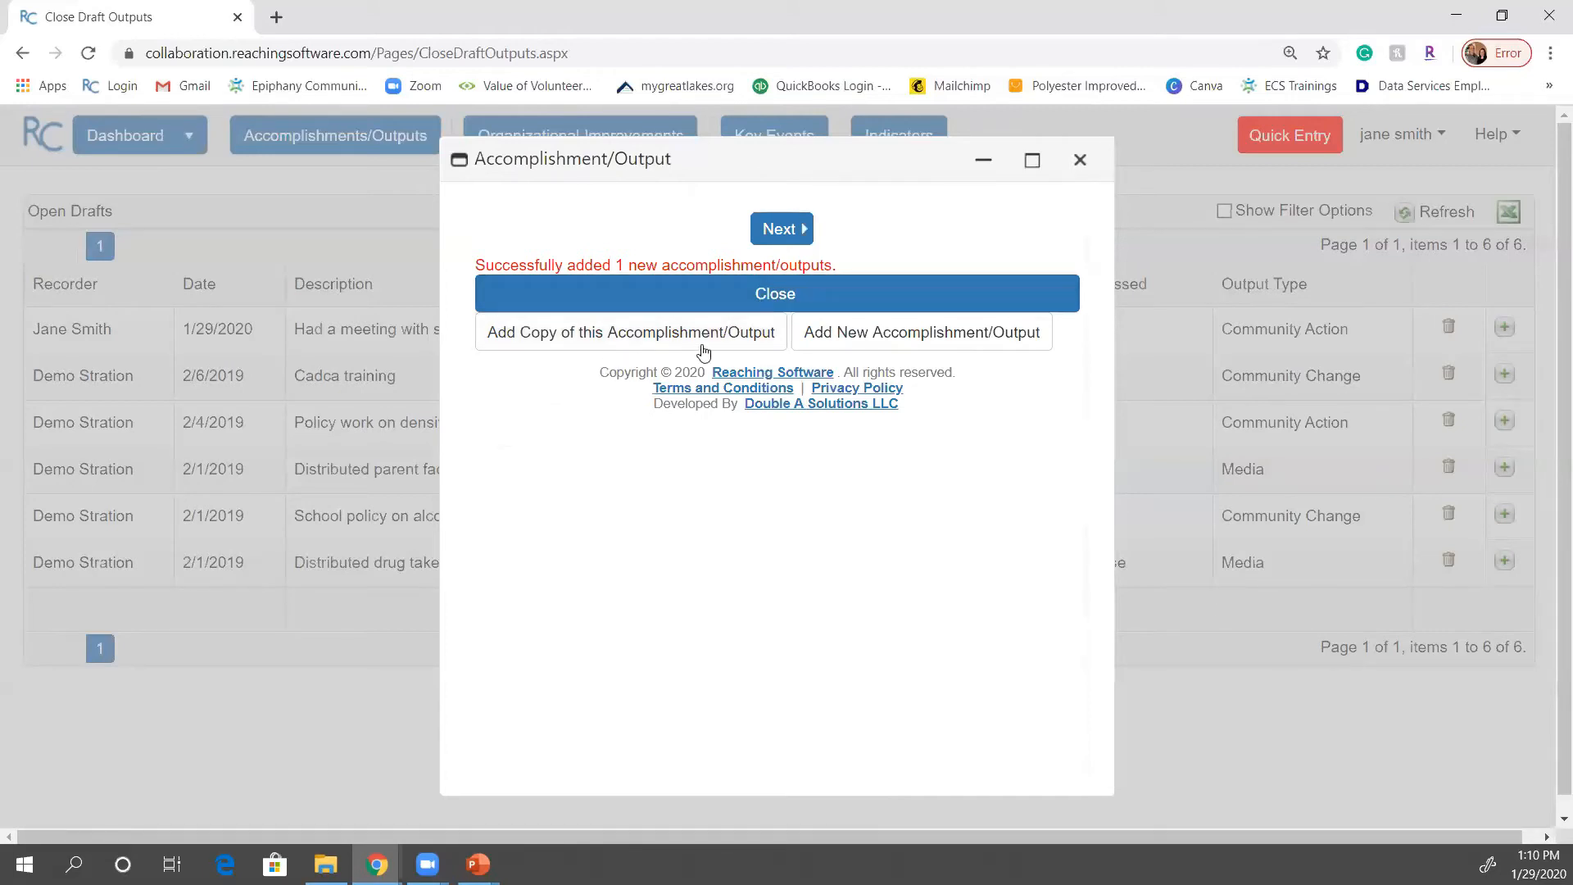
left_click(779, 295)
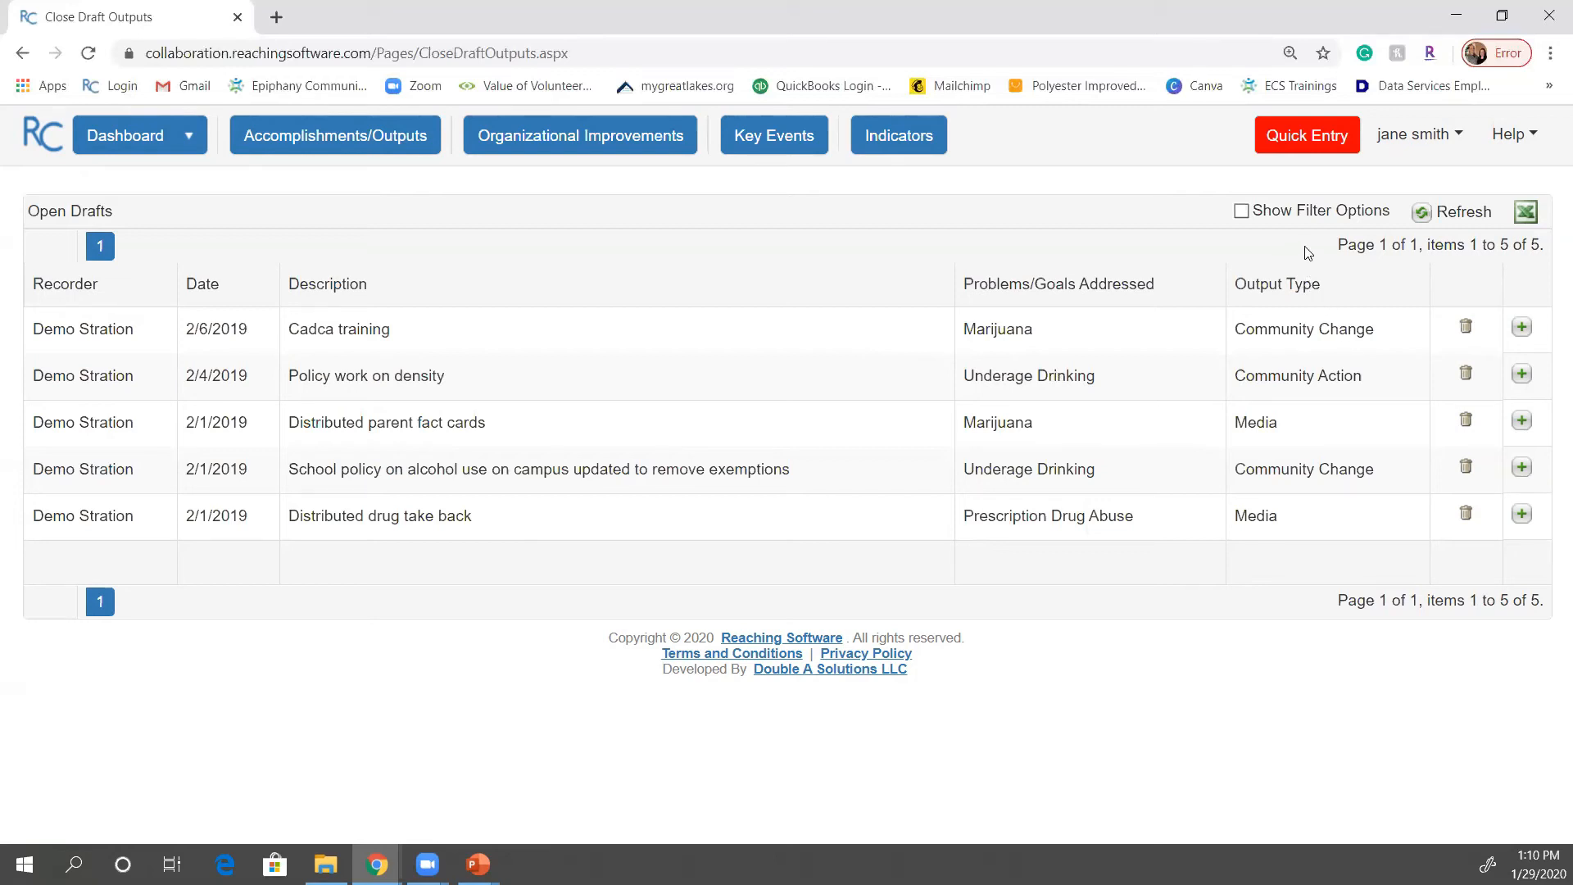
left_click(282, 141)
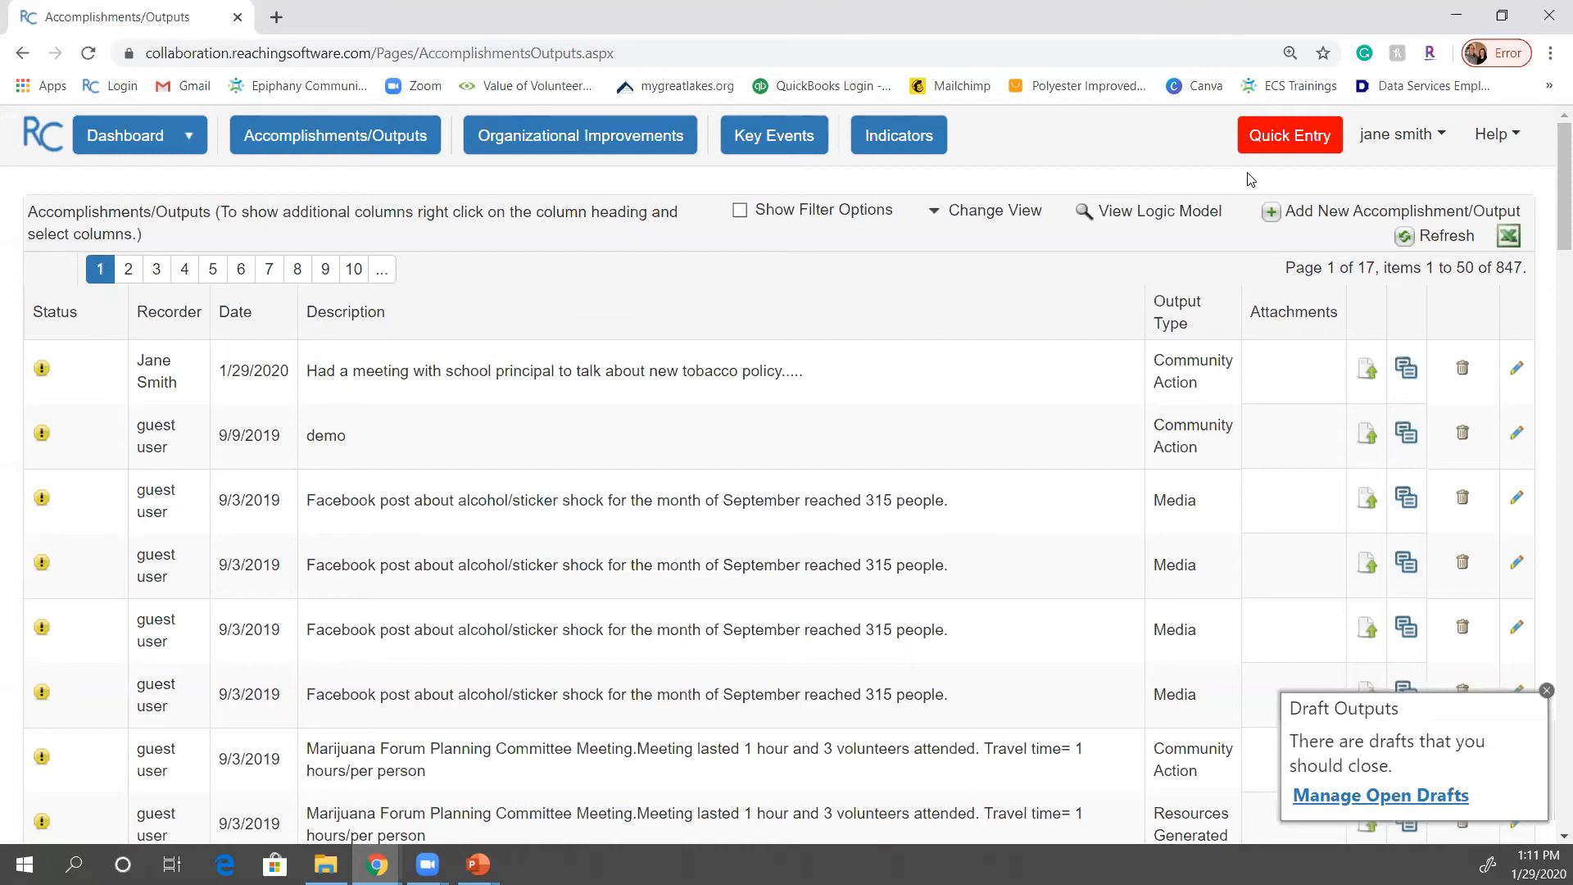
Step: Open Quick Entry, cancel the blank form to view the remaining drafts, and close the Draft Outputs window
left_click(1280, 144)
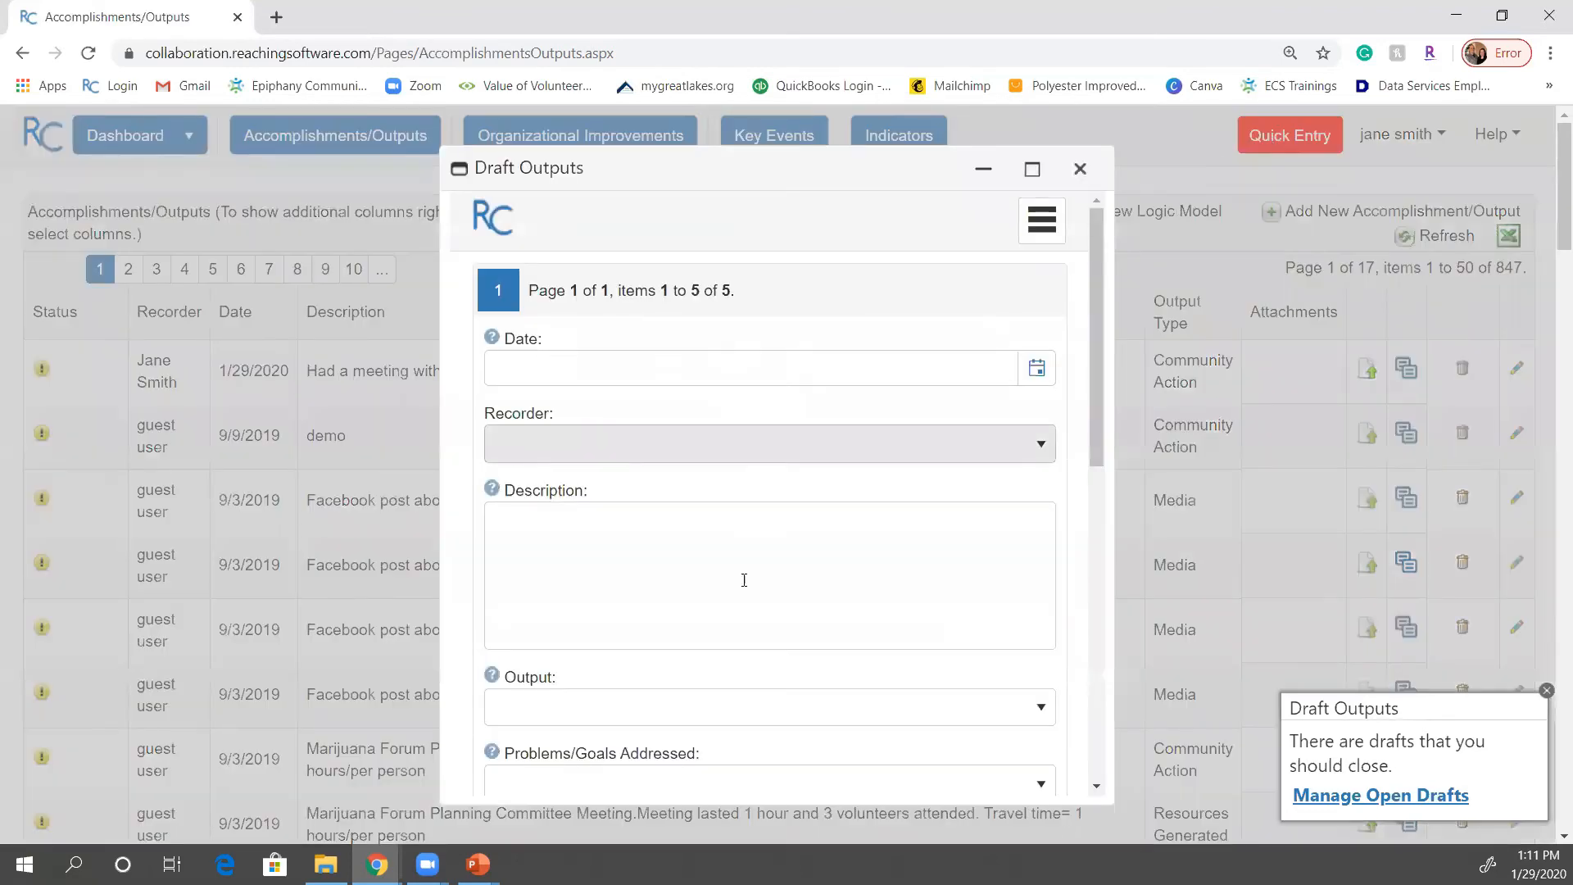
scroll(765, 631, "down", 1)
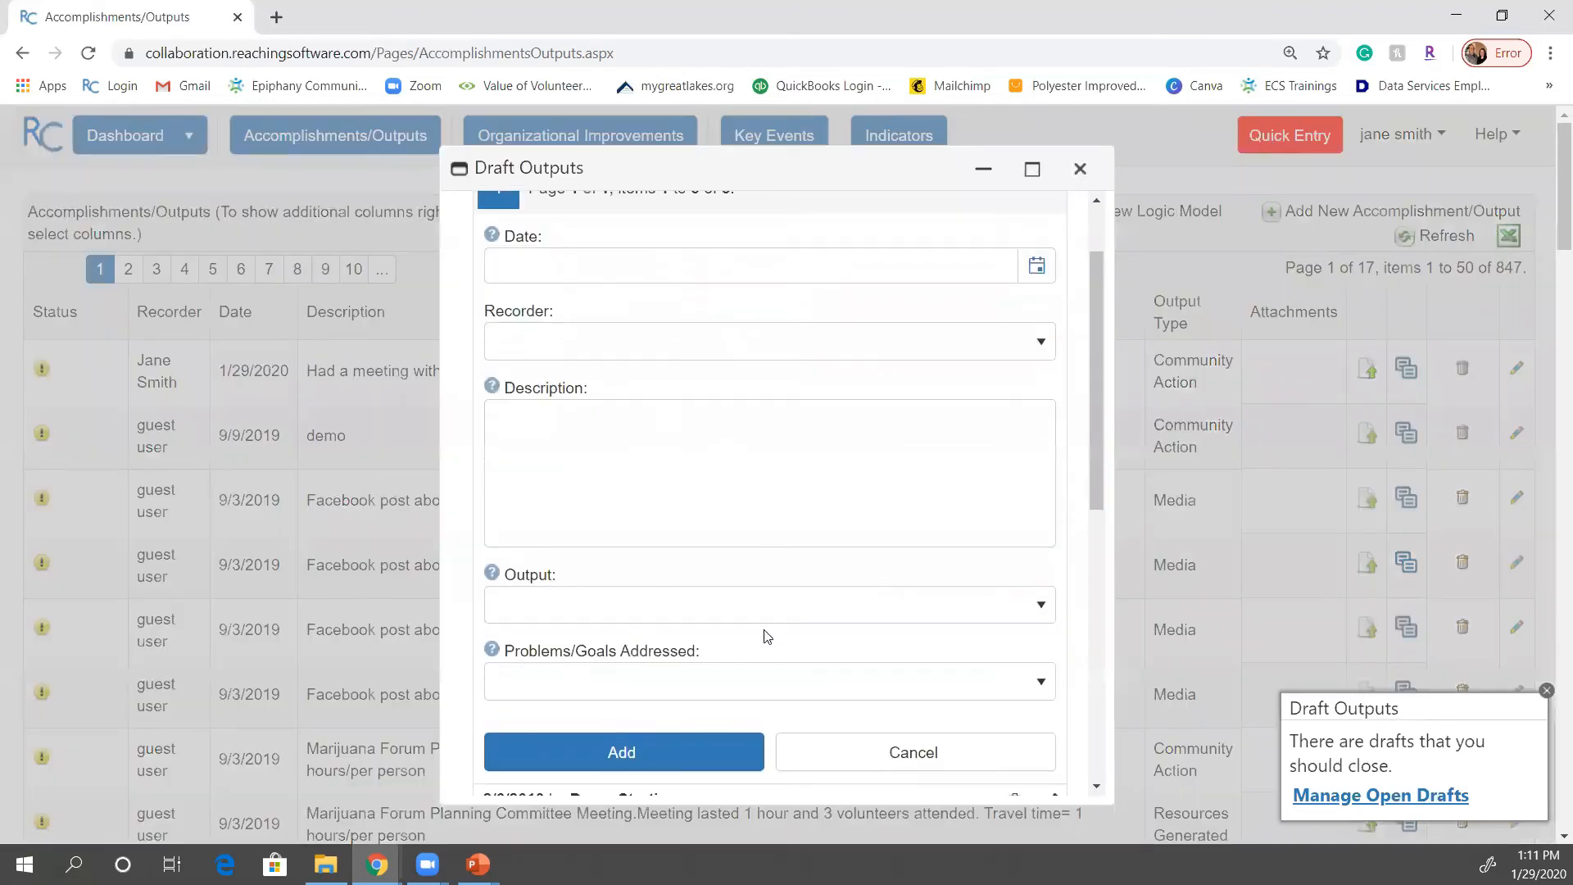
left_click(863, 751)
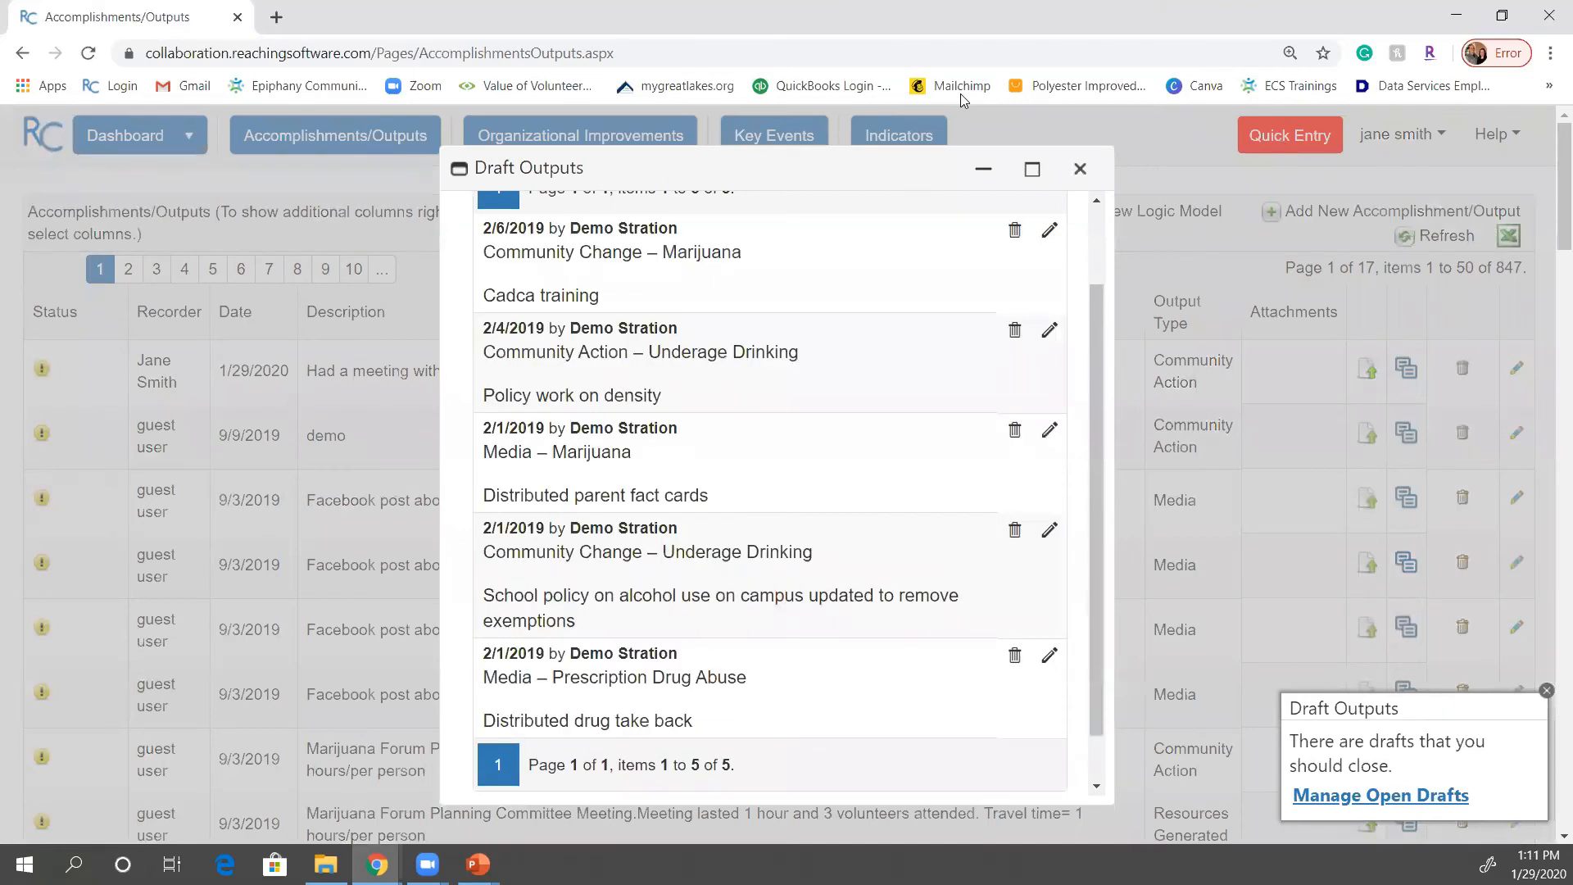
left_click(1081, 170)
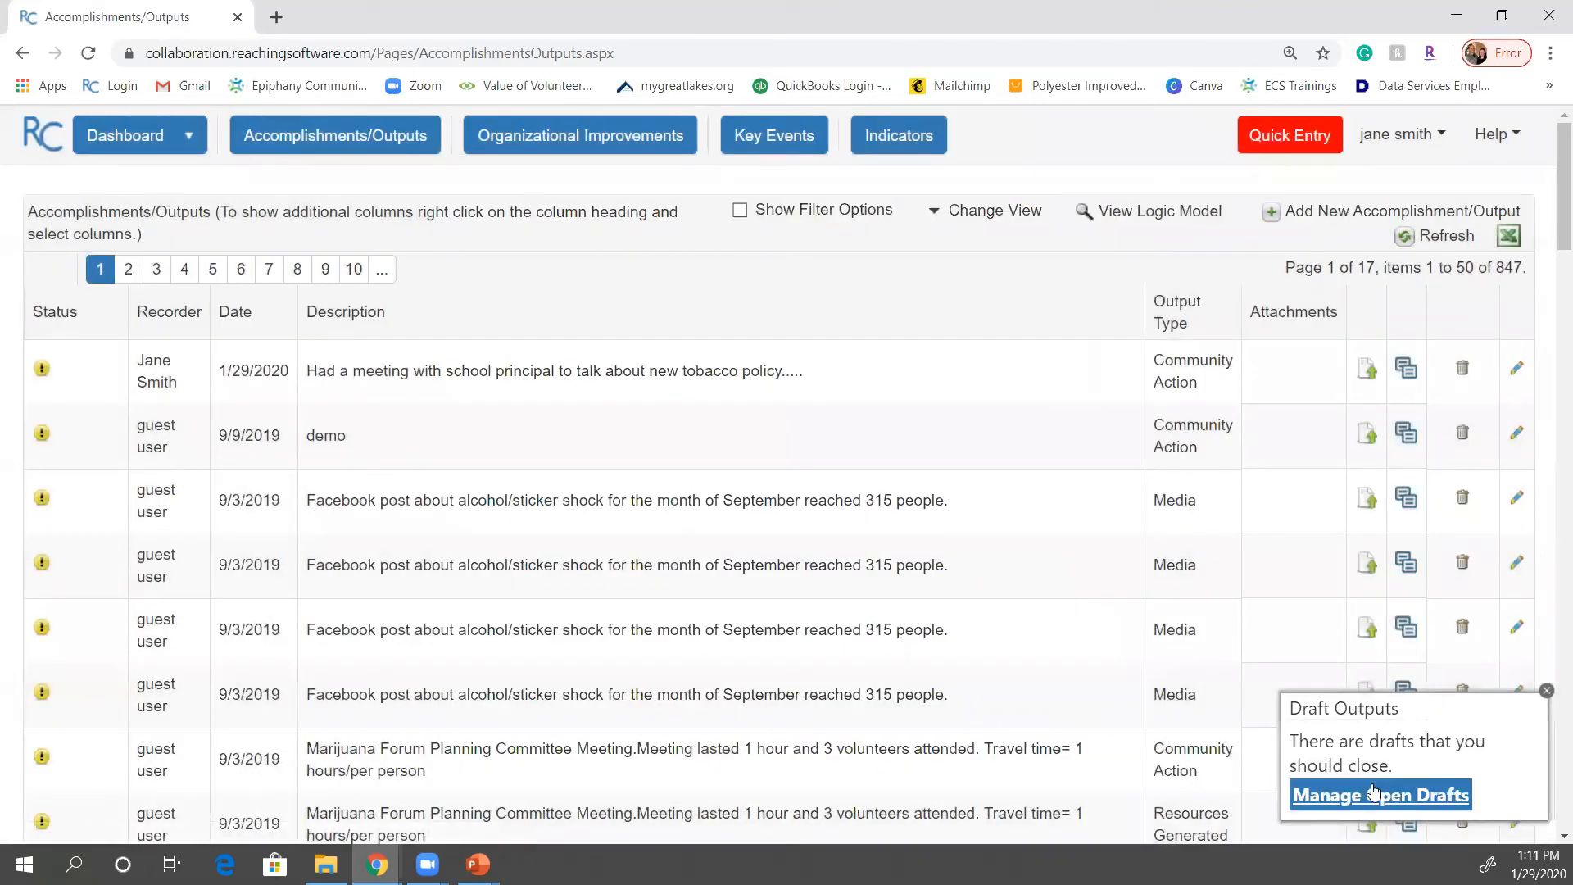